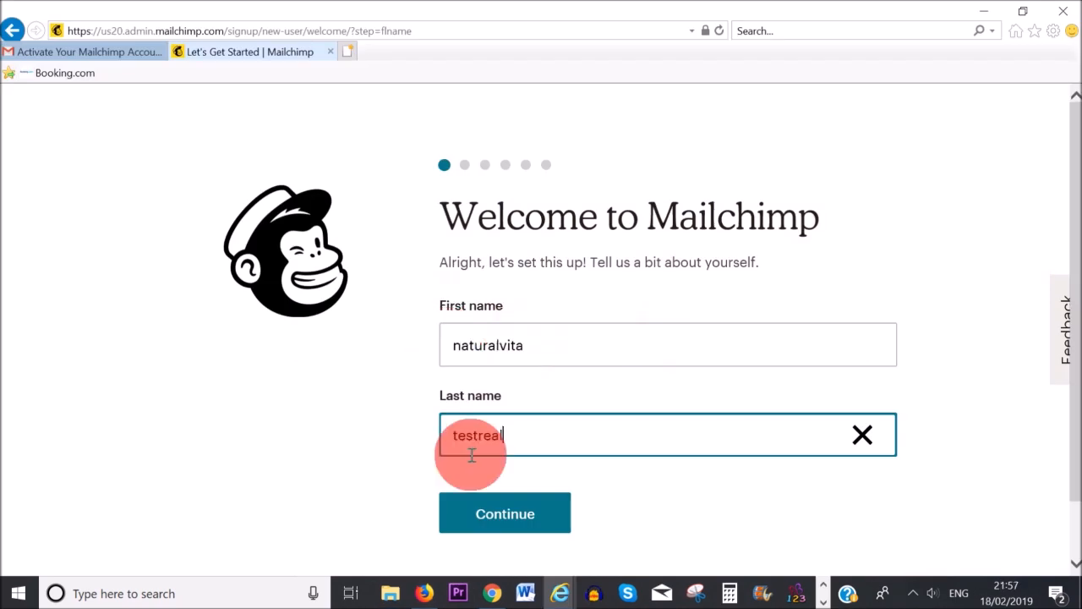
Submit the first and last name, the business name naturalvita and its Facebook page as website in the account setup
{"action": "left_click", "coordinate": [507, 515]}
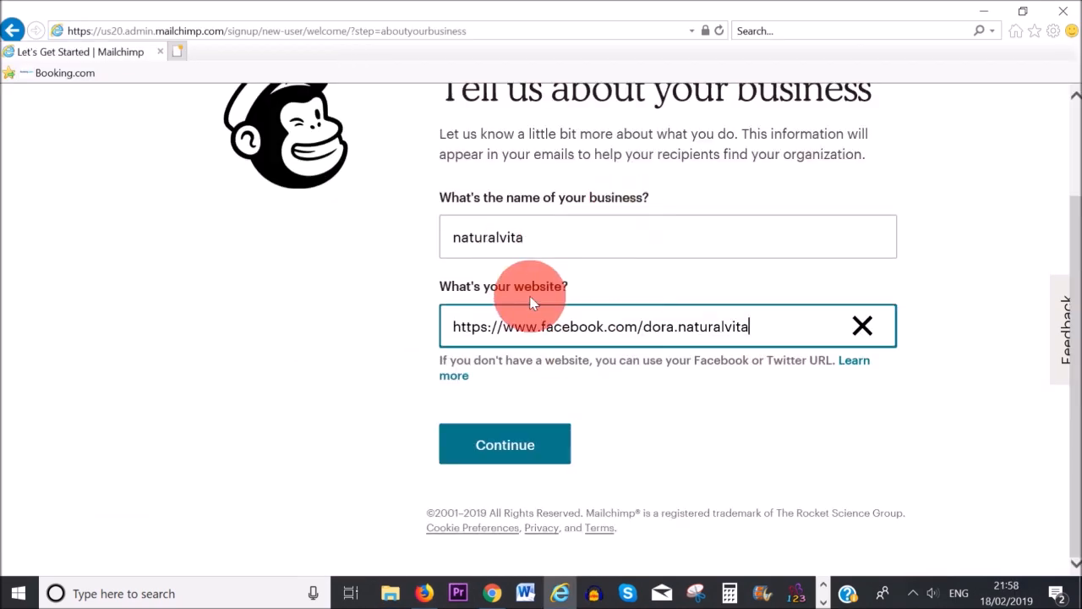
{"action": "left_click", "coordinate": [504, 446]}
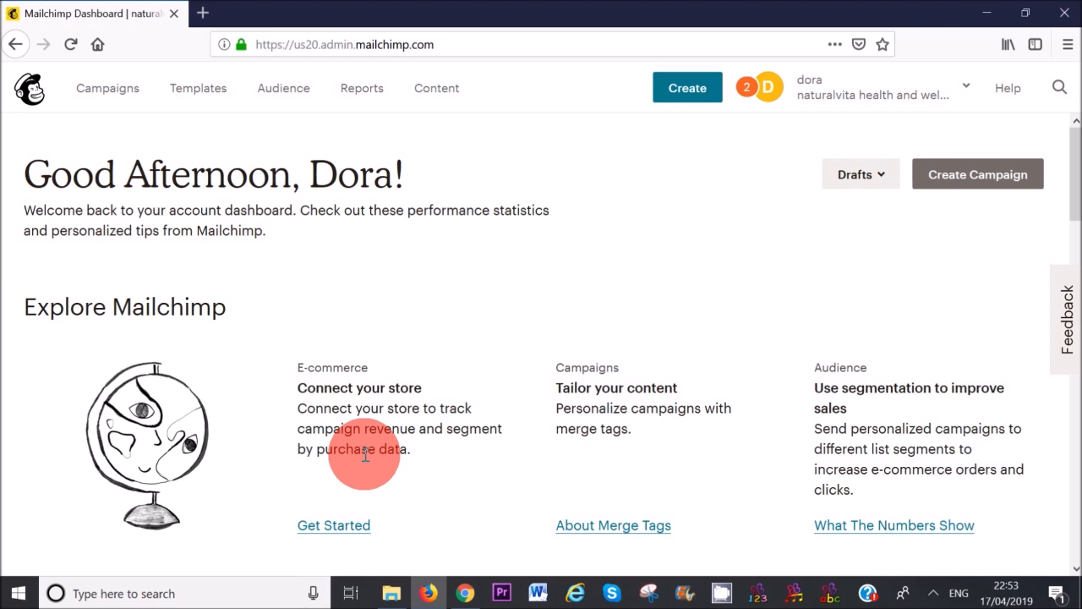
Open the Audience page and check which other audiences are available besides Naturalvita Newsletter
{"action": "left_click", "coordinate": [142, 93]}
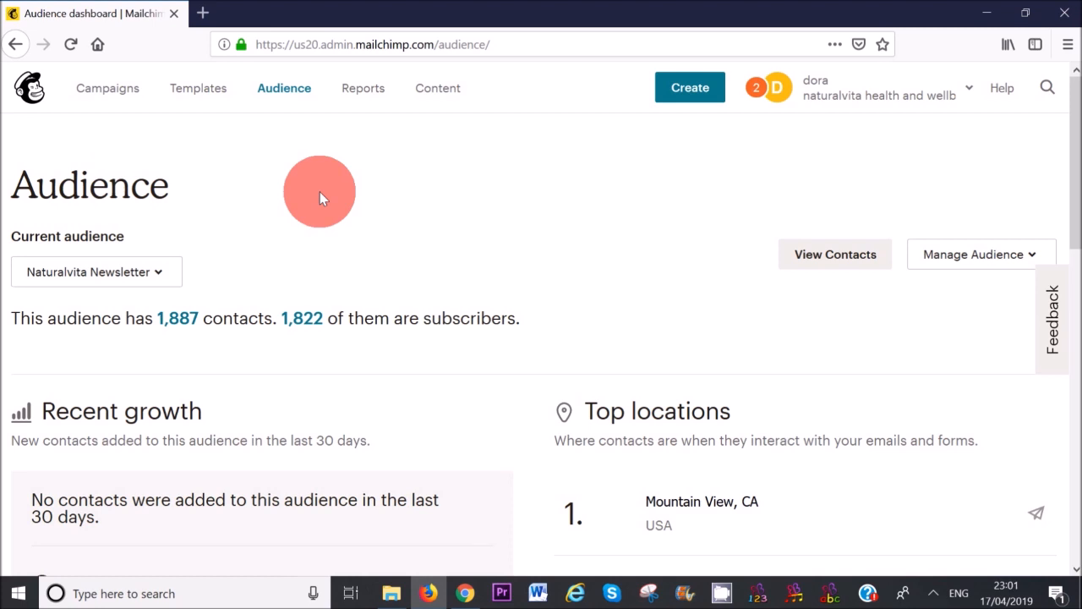
{"action": "left_click", "coordinate": [294, 99]}
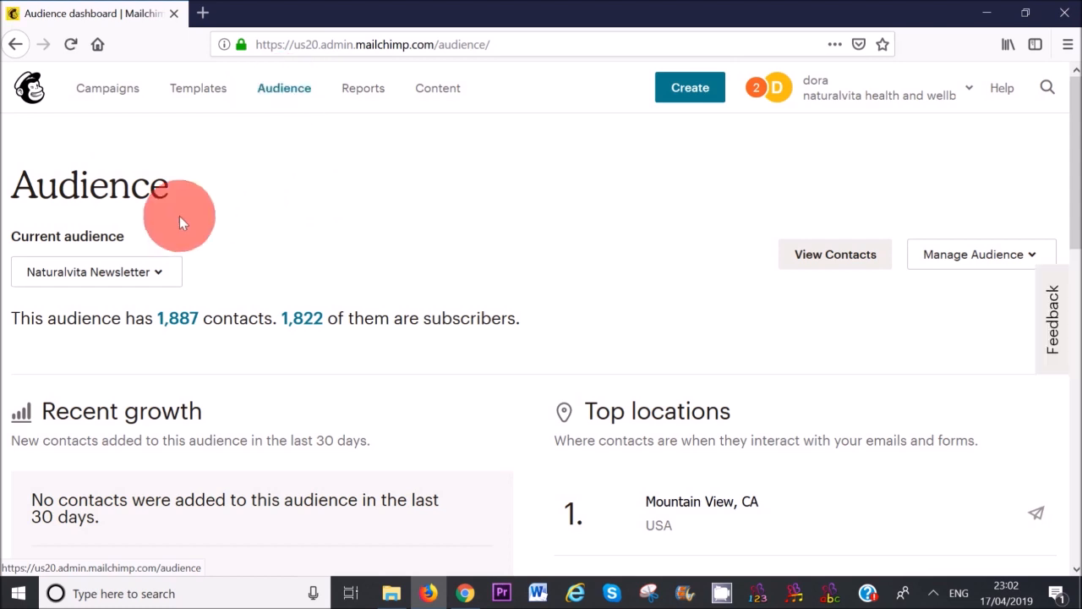
{"action": "left_click", "coordinate": [160, 275]}
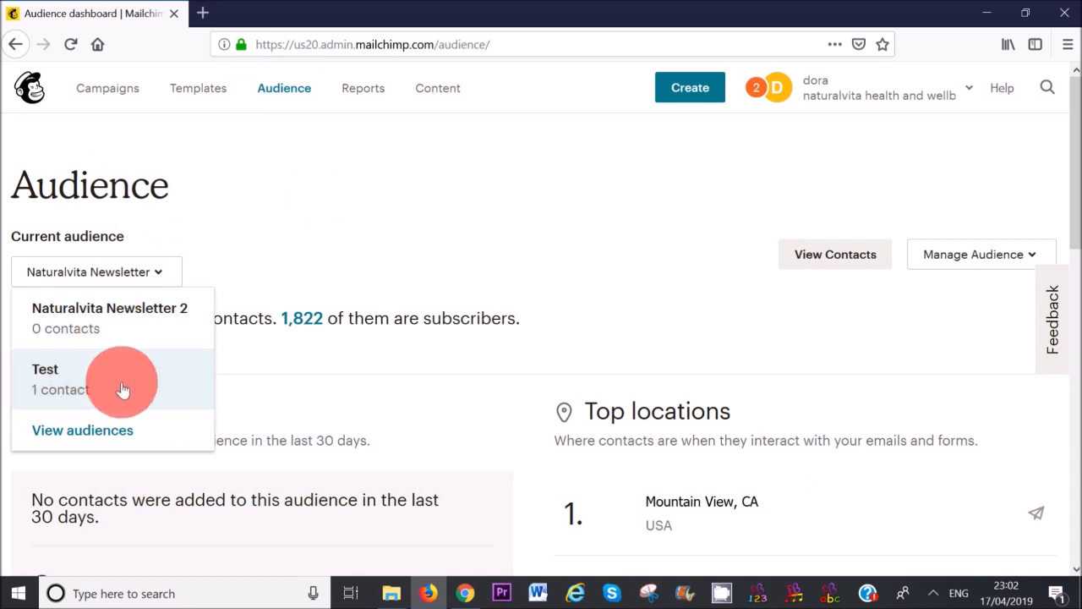
{"action": "left_click", "coordinate": [409, 269]}
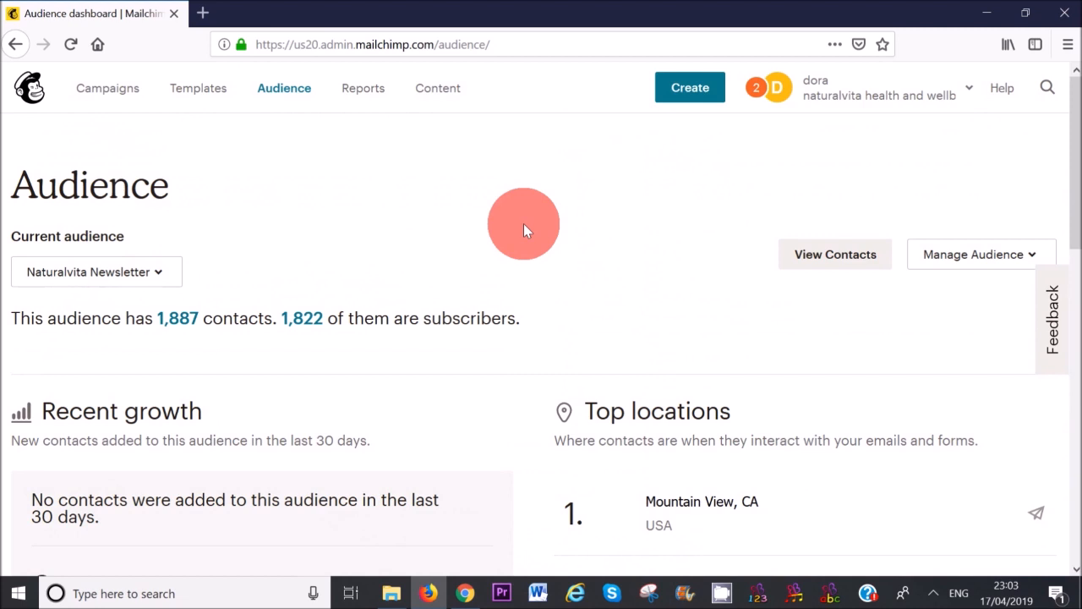
Go to the overview of all audiences and start creating a new audience instead of using tags
{"action": "left_click", "coordinate": [1016, 268]}
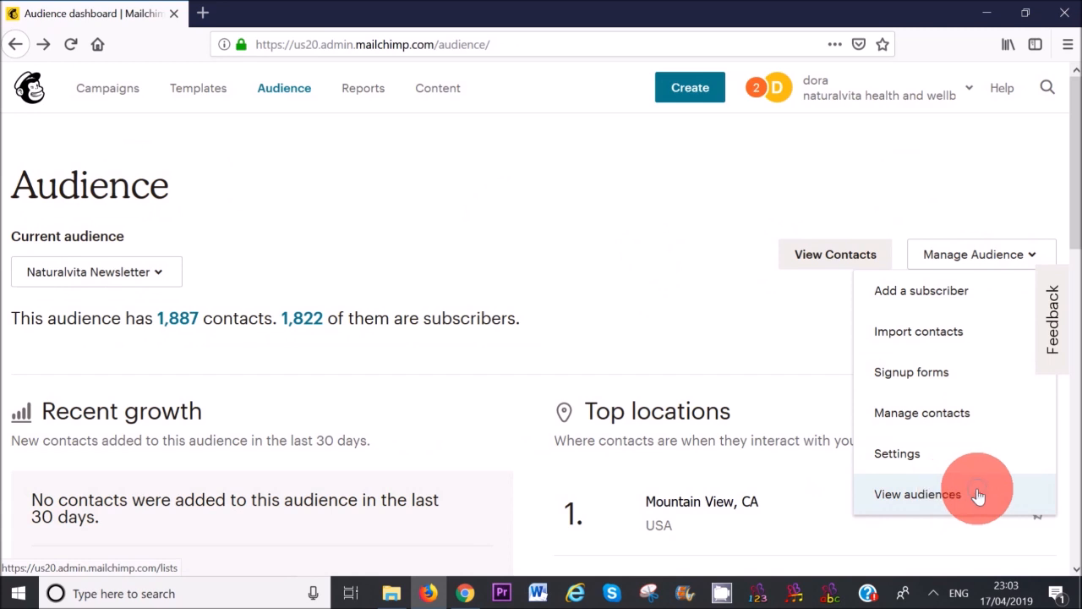
{"action": "left_click", "coordinate": [917, 495]}
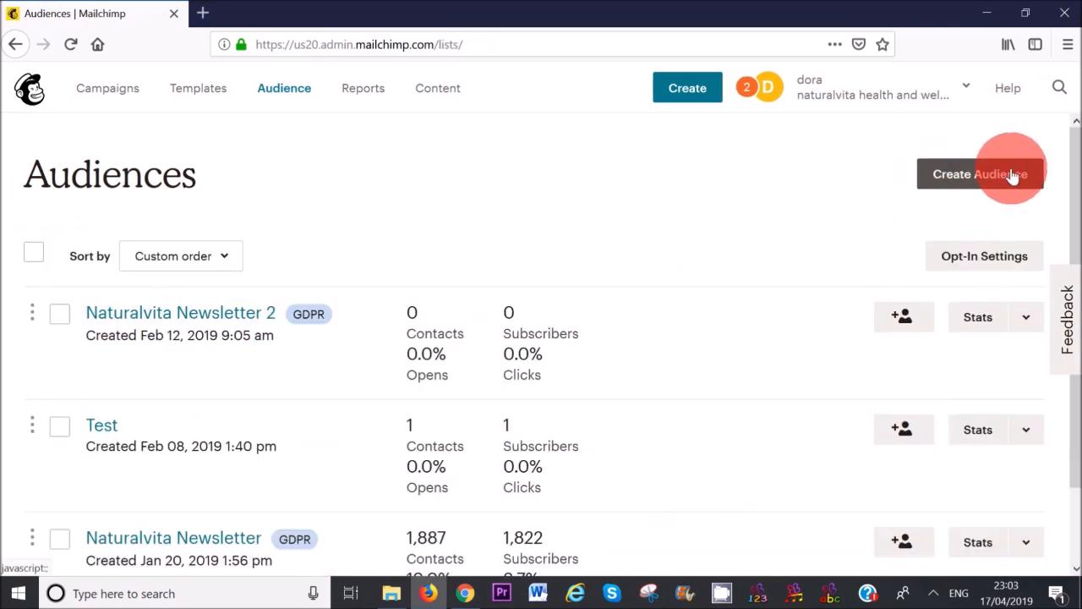
{"action": "left_click", "coordinate": [1013, 175]}
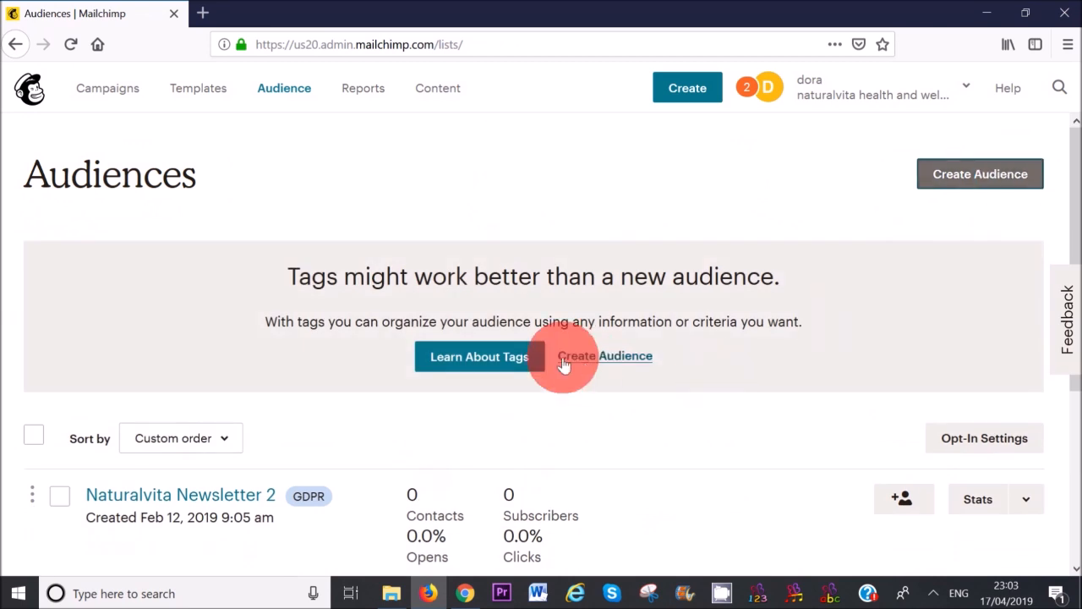
{"action": "left_click", "coordinate": [594, 361]}
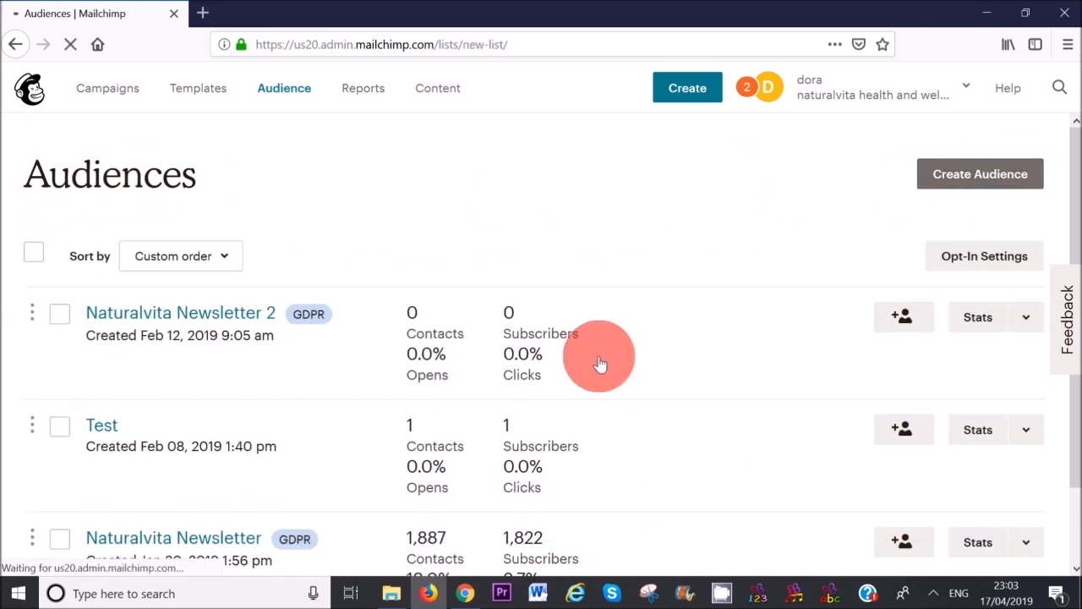
Review the new audience form's sender details, signup reminder, company address, form settings and notification options, and try to save it
{"action": "left_click_drag", "start_coordinate": [1078, 213], "coordinate": [1078, 307]}
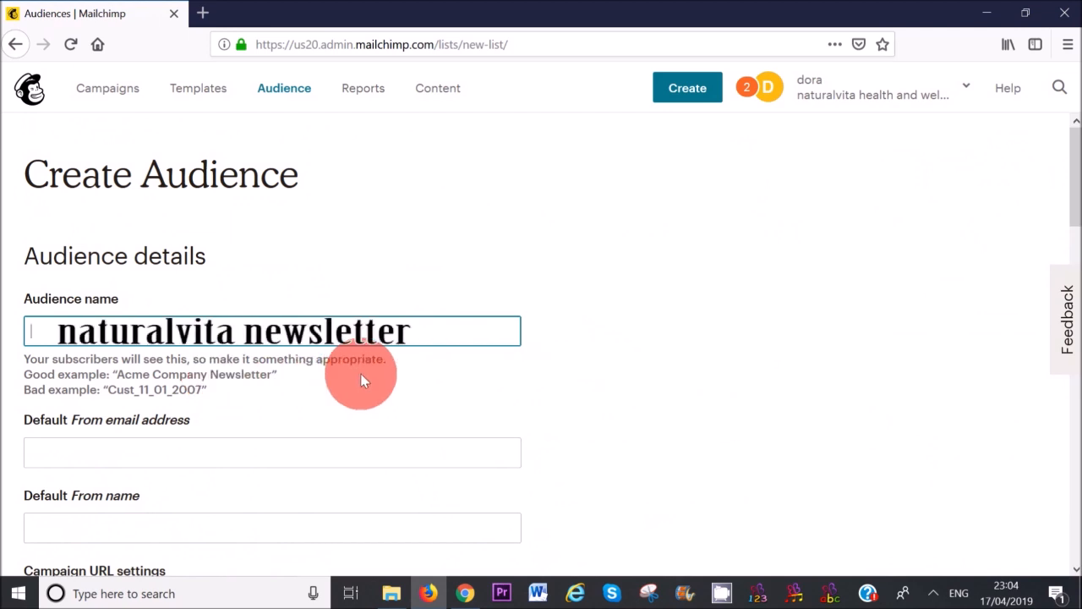
{"action": "scroll", "coordinate": [361, 373], "scroll_direction": "down", "scroll_amount": 2}
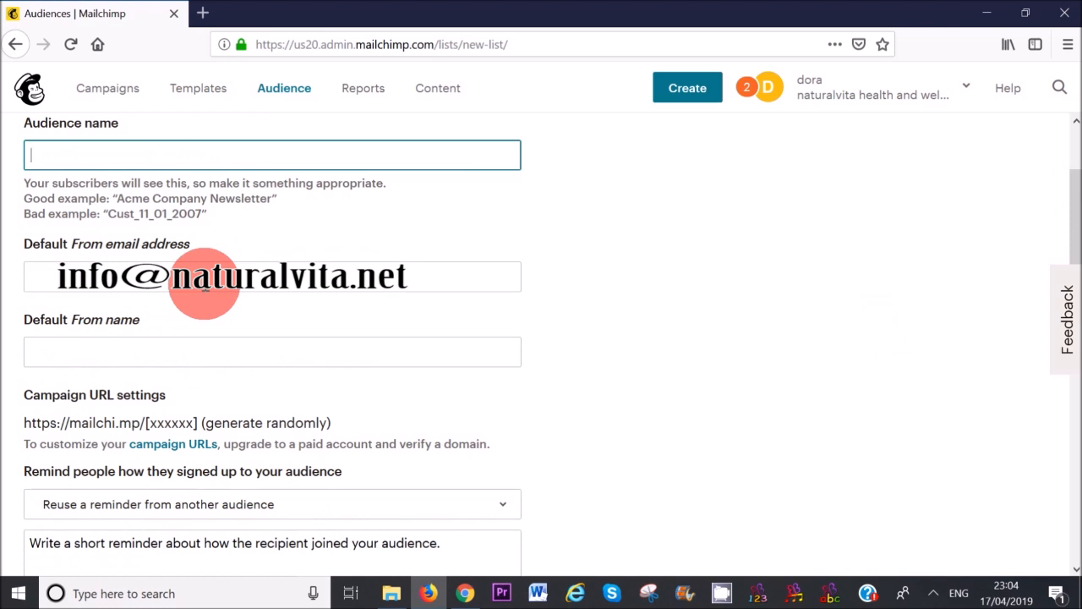
{"action": "left_click", "coordinate": [163, 347]}
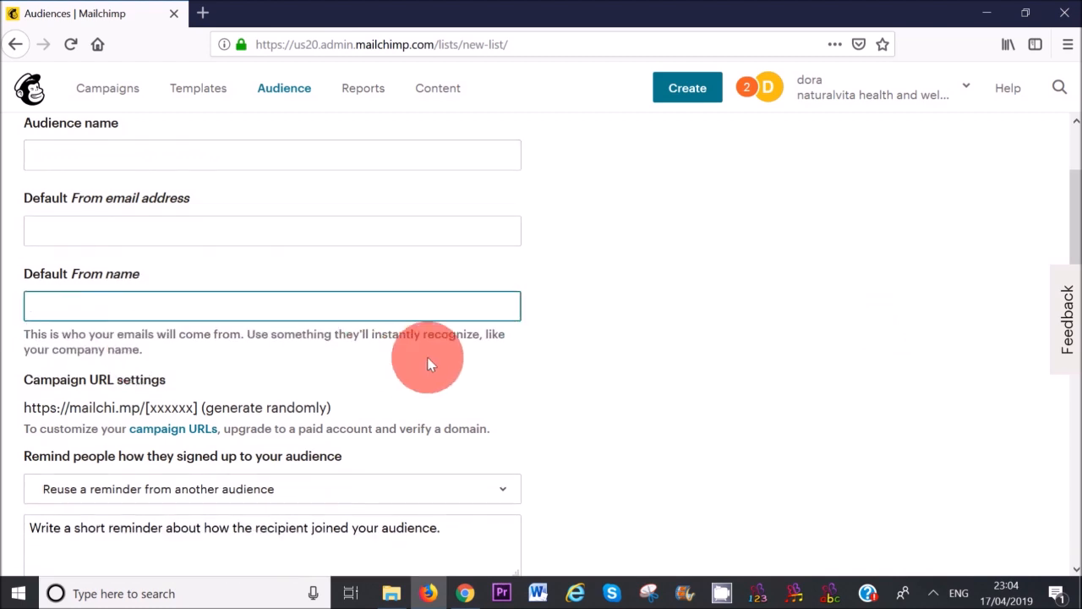
{"action": "scroll", "coordinate": [701, 374], "scroll_direction": "down", "scroll_amount": 2}
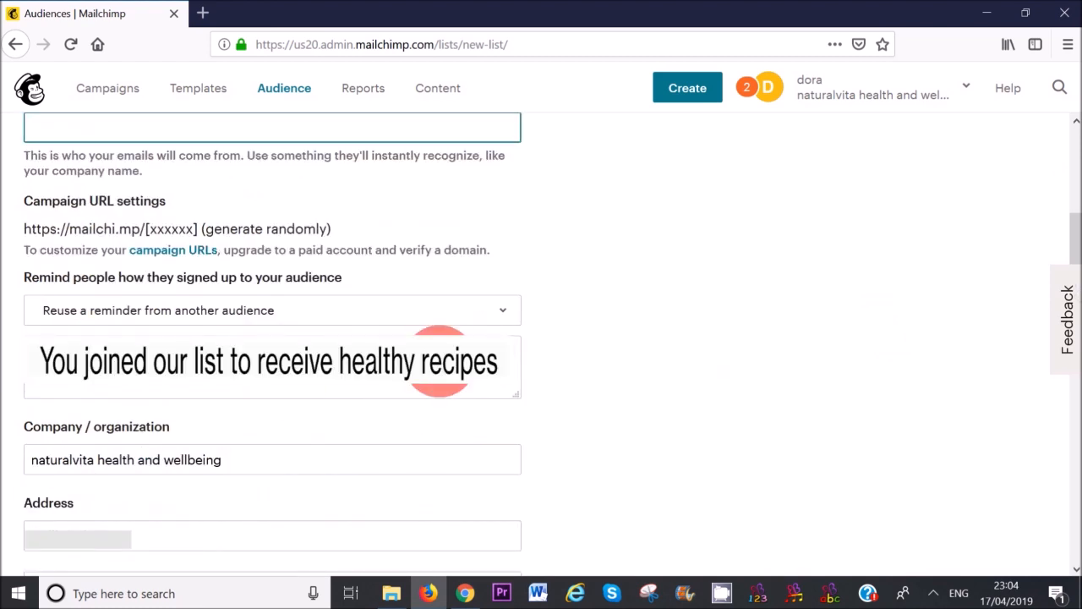
{"action": "scroll", "coordinate": [439, 361], "scroll_direction": "down", "scroll_amount": 3}
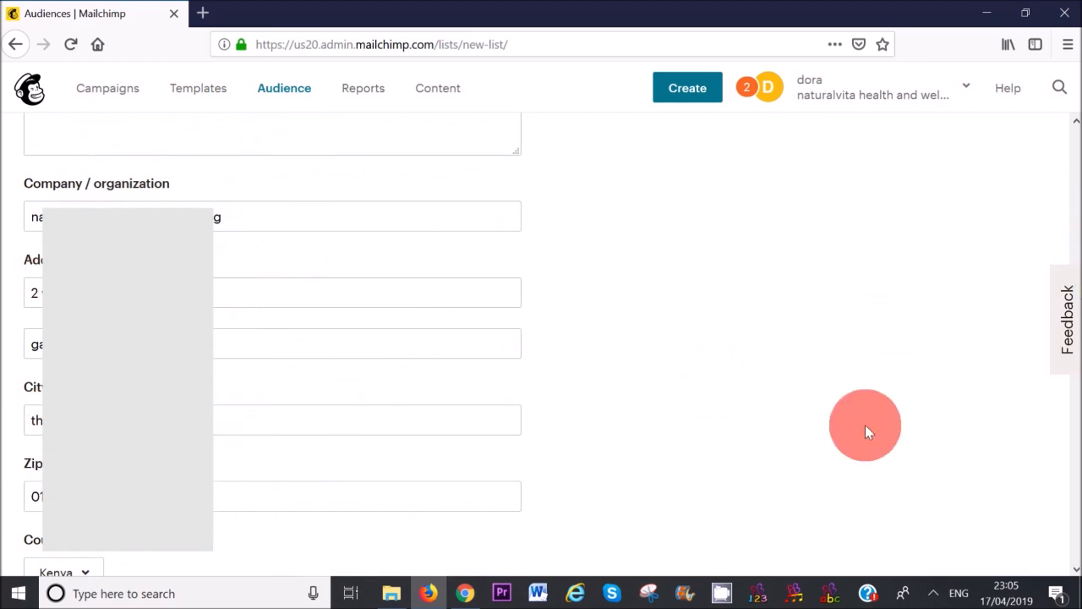
{"action": "left_click_drag", "start_coordinate": [1074, 300], "coordinate": [1074, 442]}
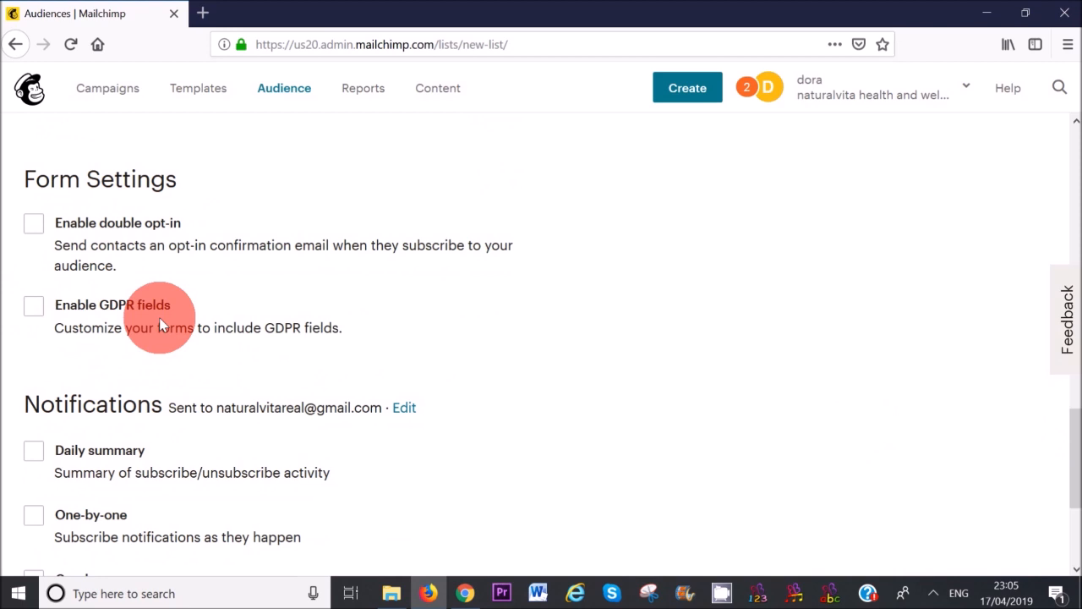
{"action": "scroll", "coordinate": [1069, 471], "scroll_direction": "down", "scroll_amount": 3}
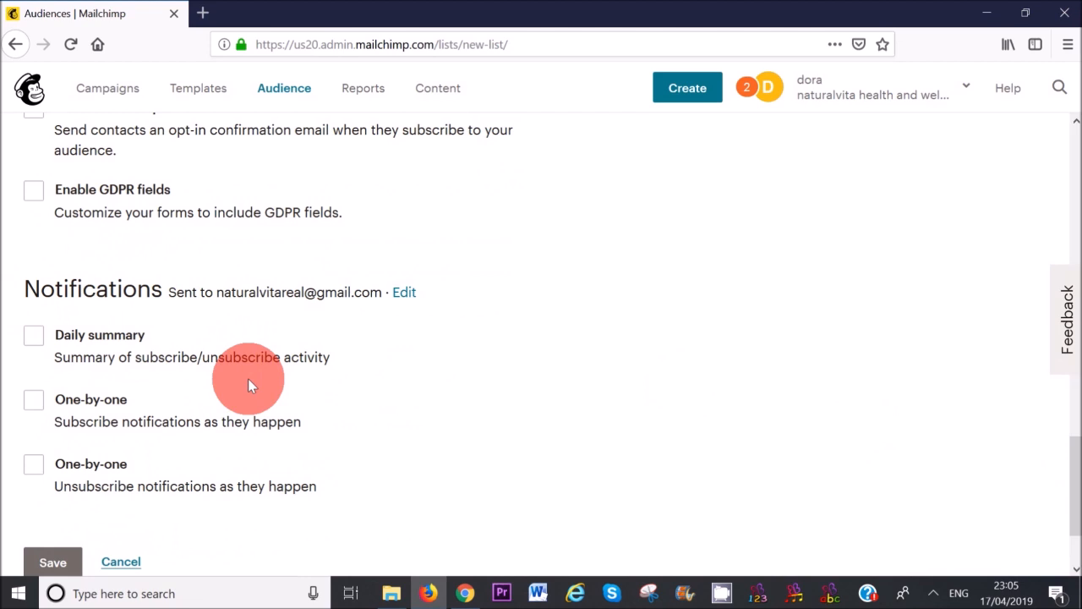
{"action": "scroll", "coordinate": [1067, 507], "scroll_direction": "down", "scroll_amount": 2}
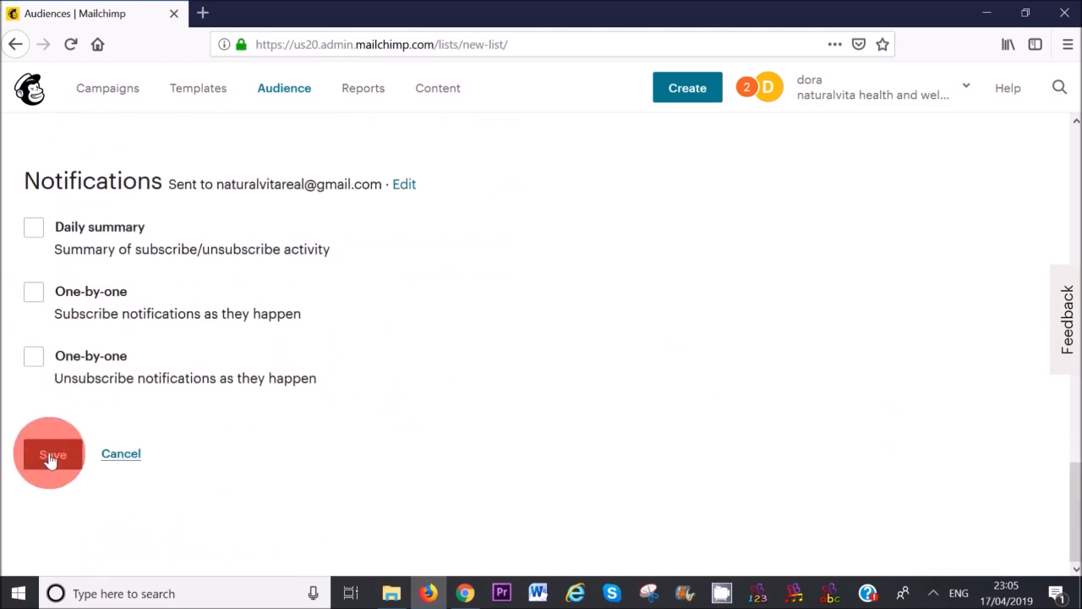
{"action": "left_click", "coordinate": [51, 456]}
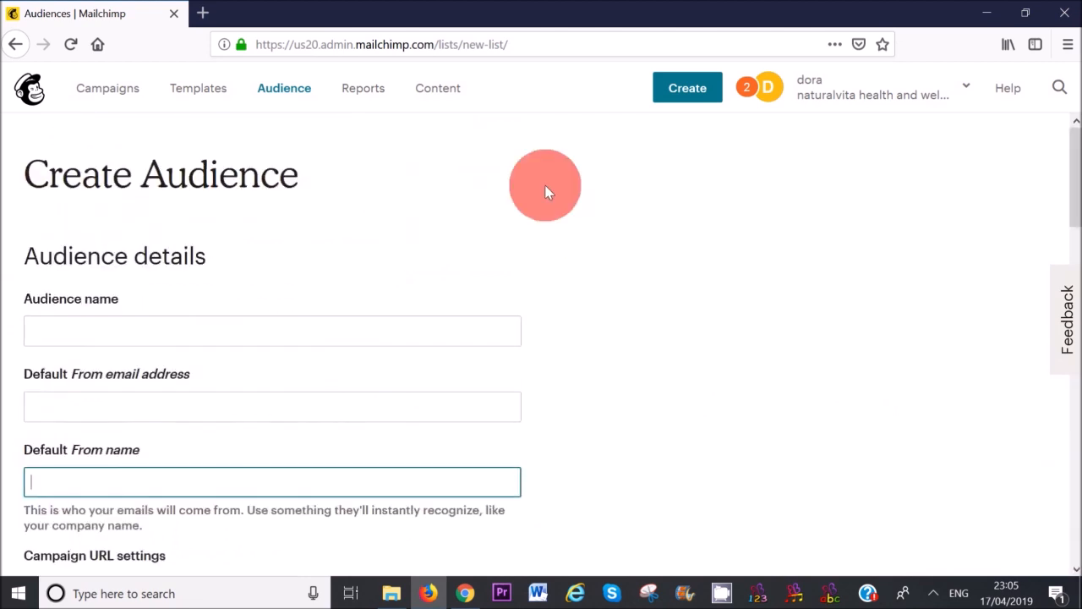
Open the form for adding a subscriber to Naturalvita Newsletter and mark that the person gave permission to email them
{"action": "left_click", "coordinate": [288, 91]}
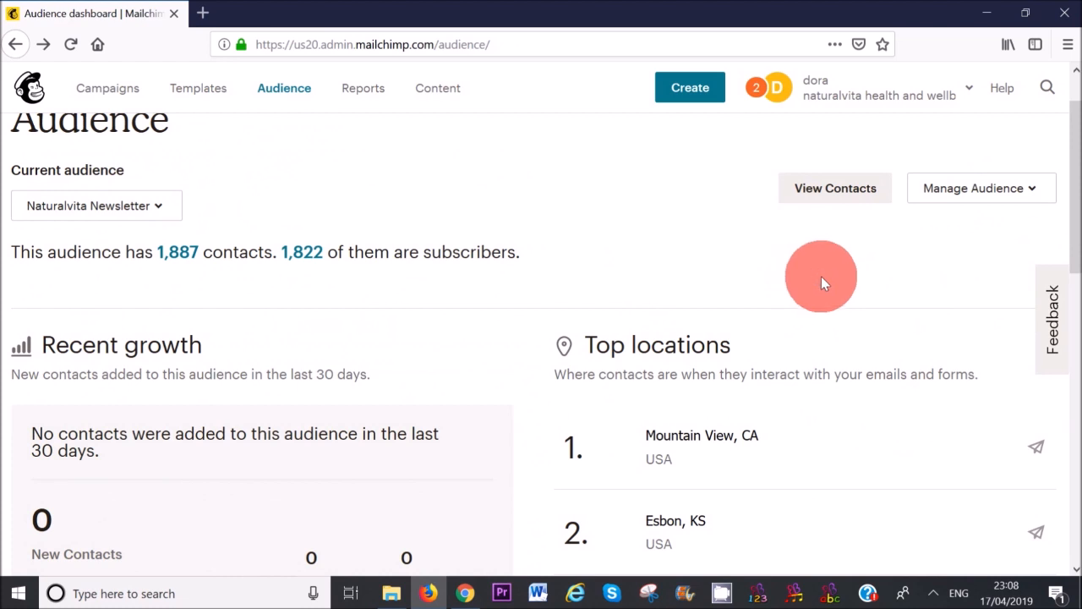
{"action": "left_click", "coordinate": [1040, 200]}
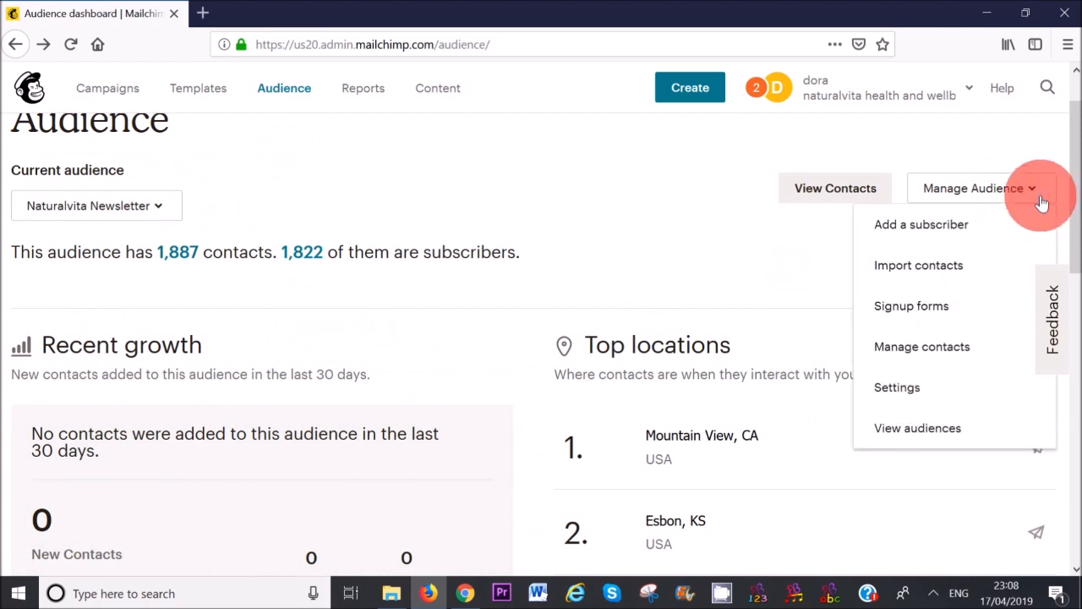
{"action": "left_click", "coordinate": [945, 230]}
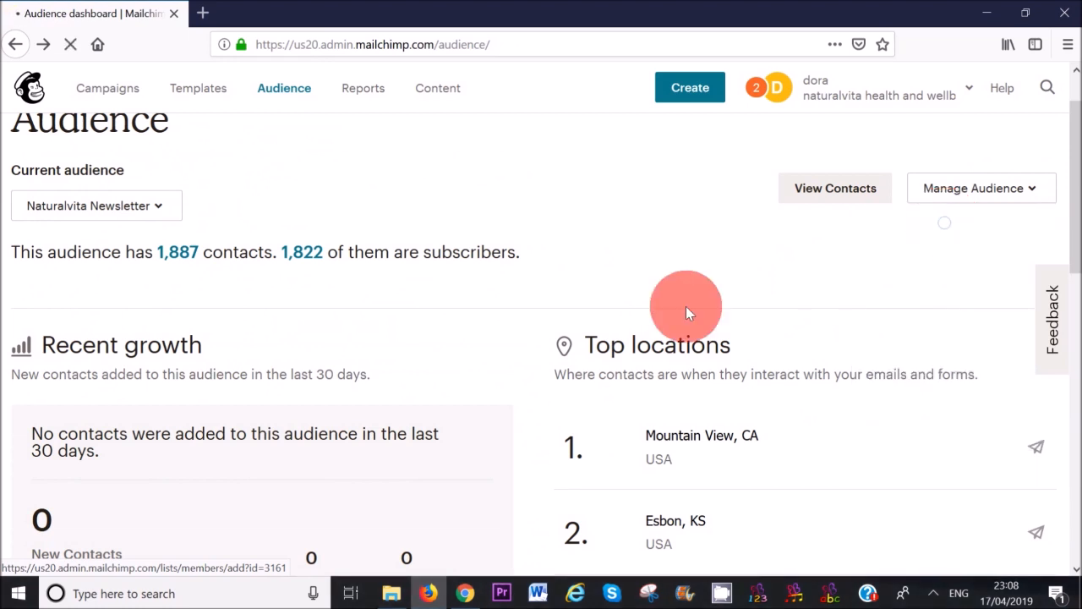
{"action": "left_click_drag", "start_coordinate": [1079, 218], "coordinate": [1079, 387]}
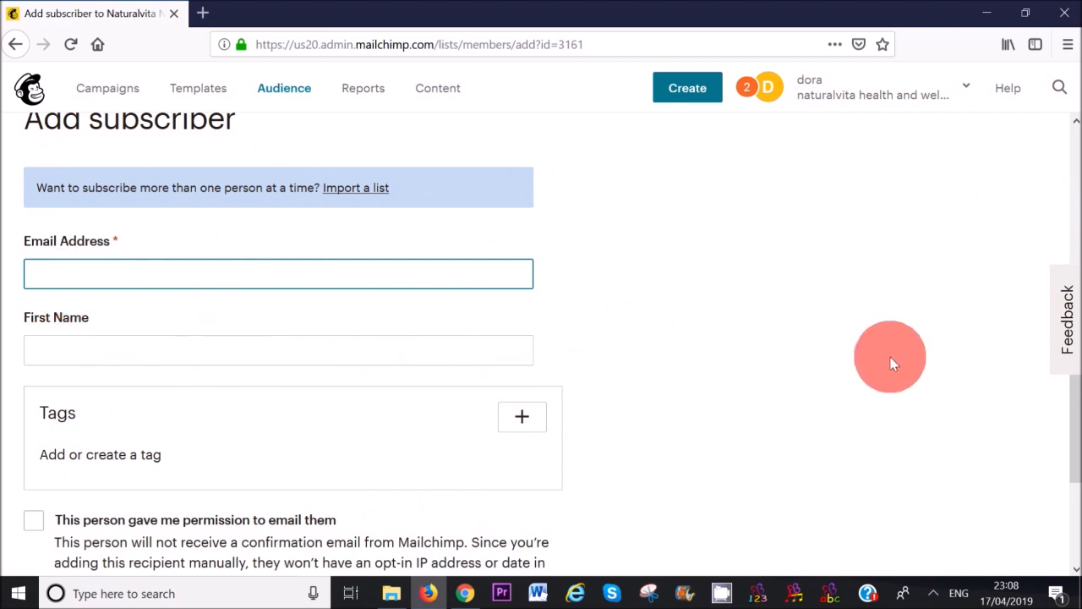
{"action": "left_click_drag", "start_coordinate": [1067, 447], "coordinate": [1067, 530]}
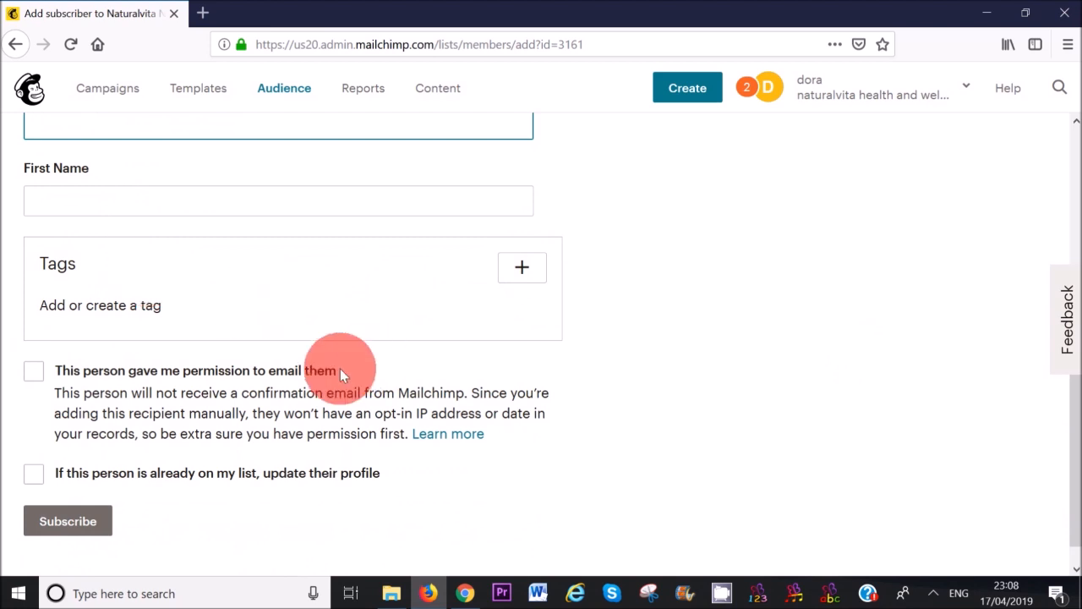
{"action": "left_click", "coordinate": [34, 372]}
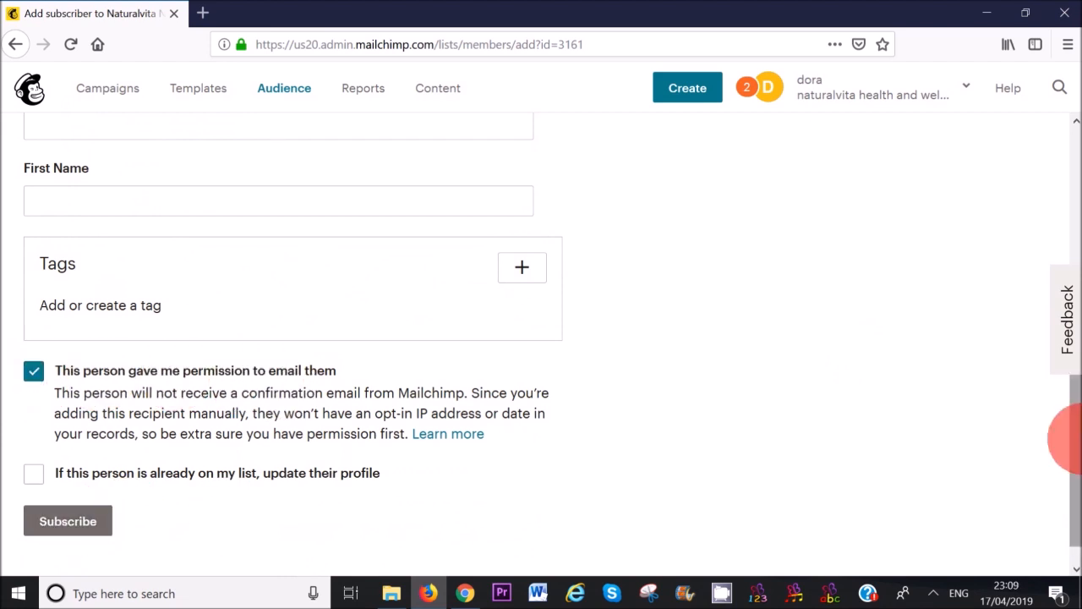
Open the contact import for the Naturalvita Newsletter audience
{"action": "left_click_drag", "start_coordinate": [1066, 437], "coordinate": [1065, 278]}
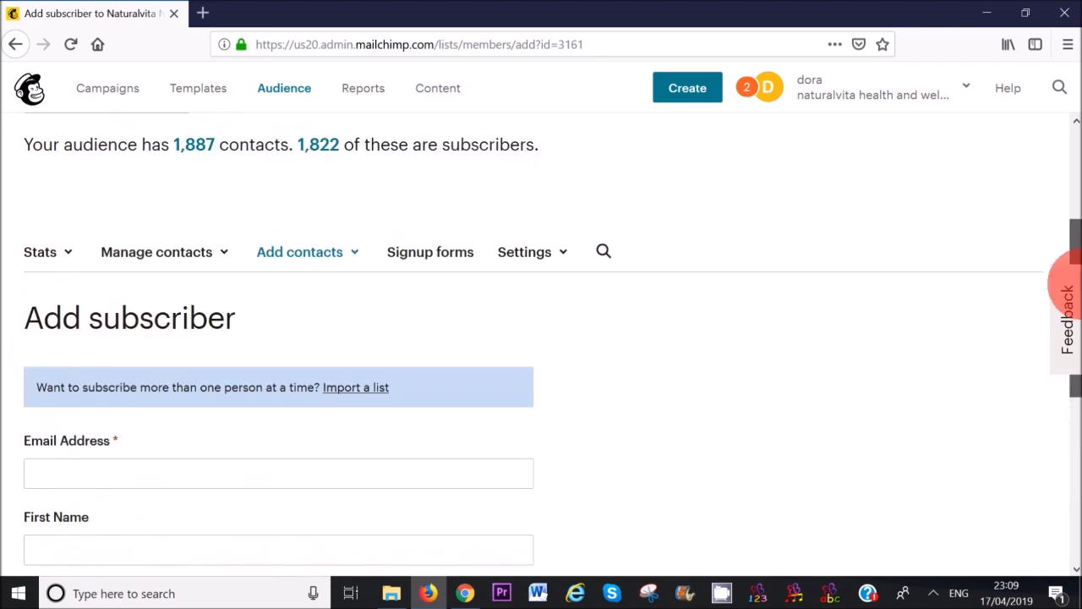
{"action": "left_click", "coordinate": [343, 257]}
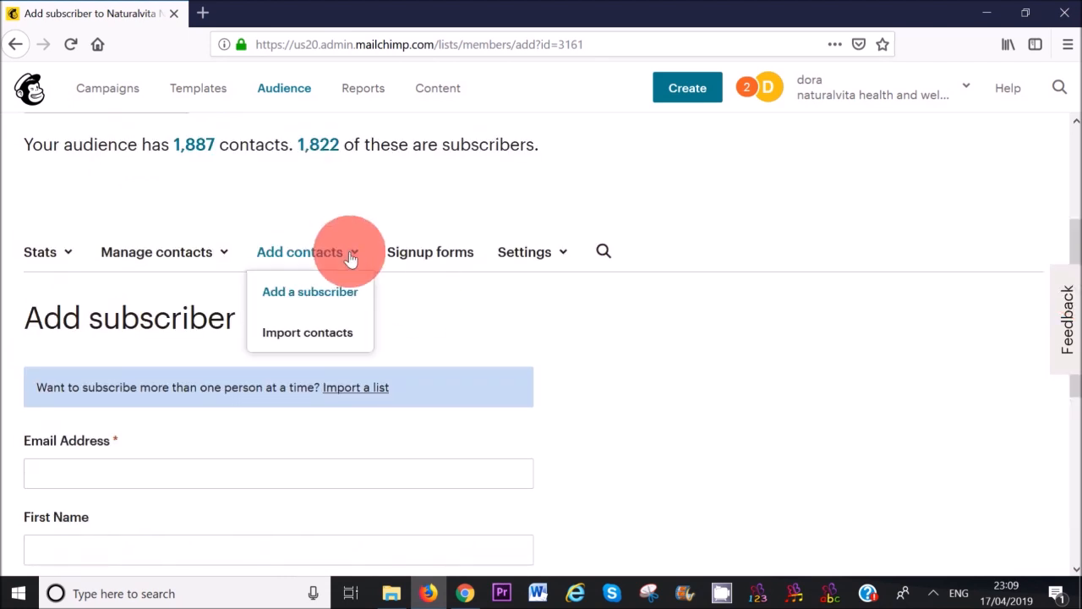
{"action": "left_click", "coordinate": [296, 338]}
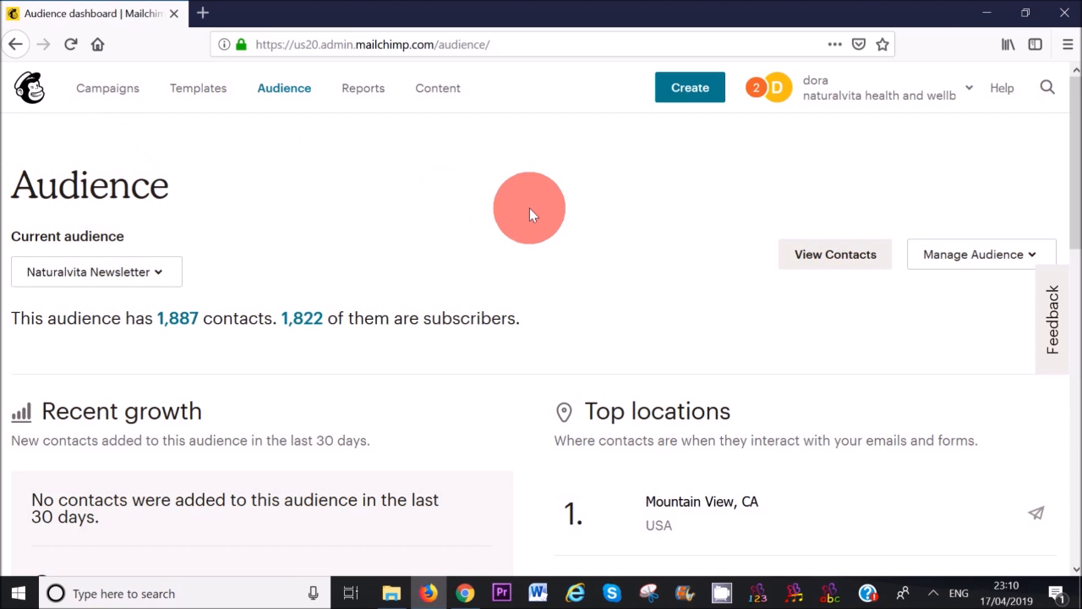
Open the signup forms of the Naturalvita Newsletter audience and review the available form types
{"action": "left_click", "coordinate": [999, 263]}
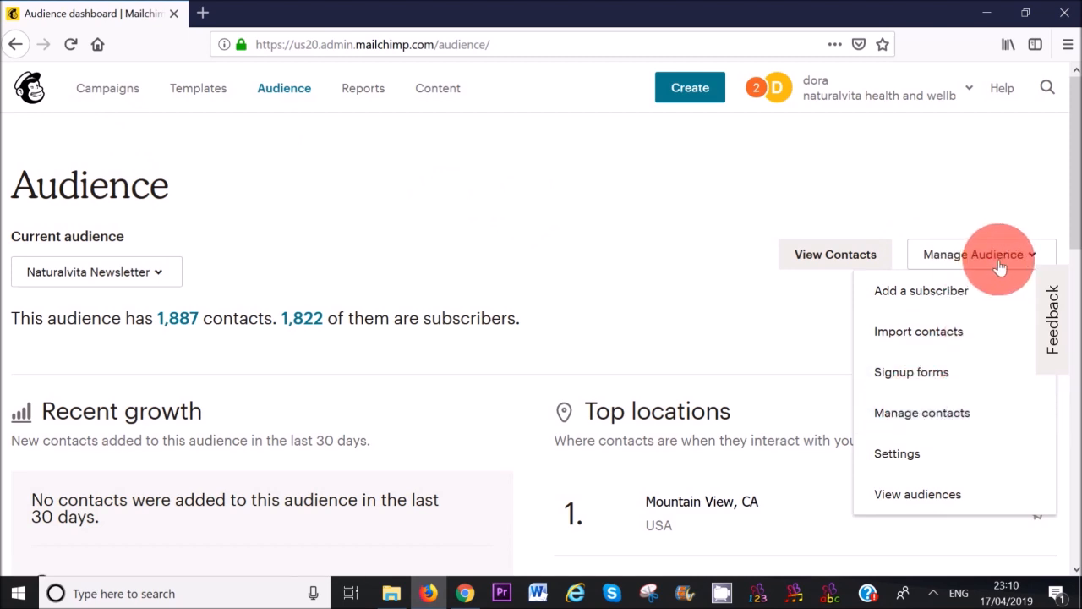
{"action": "left_click", "coordinate": [907, 377]}
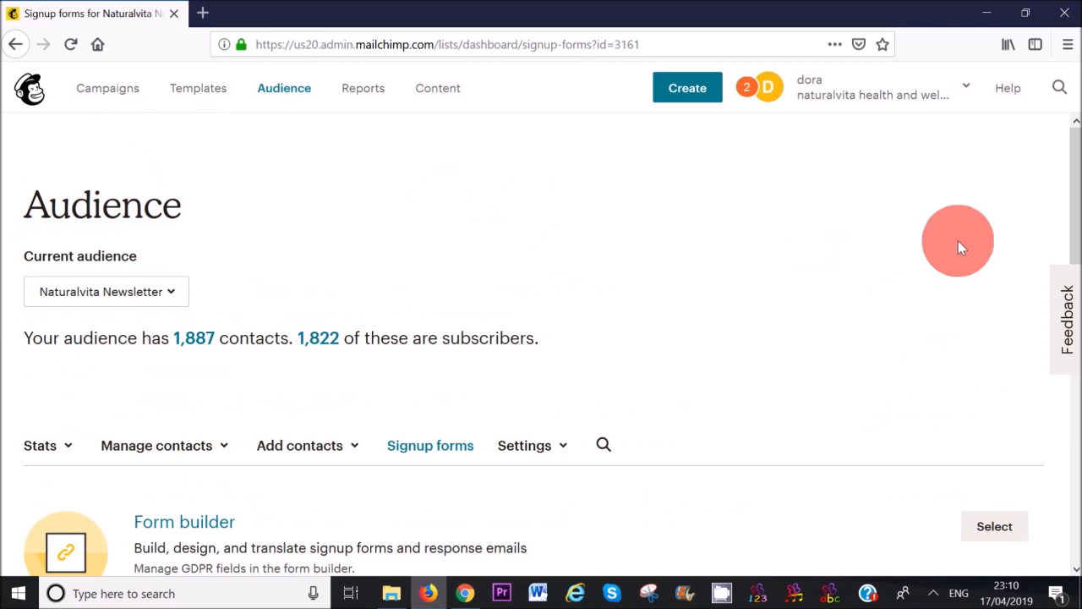
{"action": "left_click_drag", "start_coordinate": [1069, 198], "coordinate": [1079, 323]}
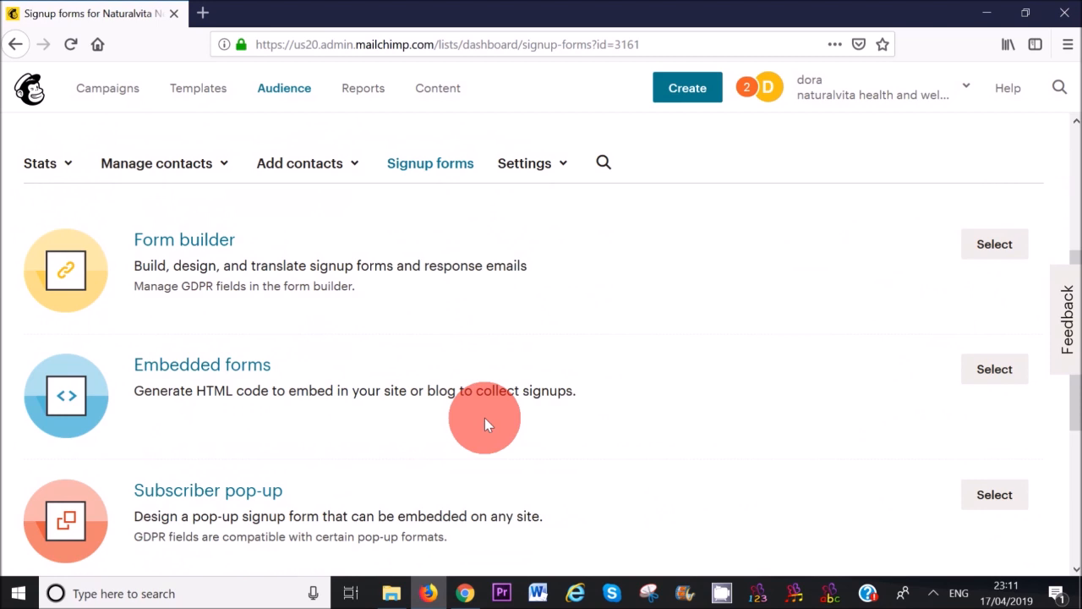
{"action": "scroll", "coordinate": [485, 418], "scroll_direction": "down", "scroll_amount": 1}
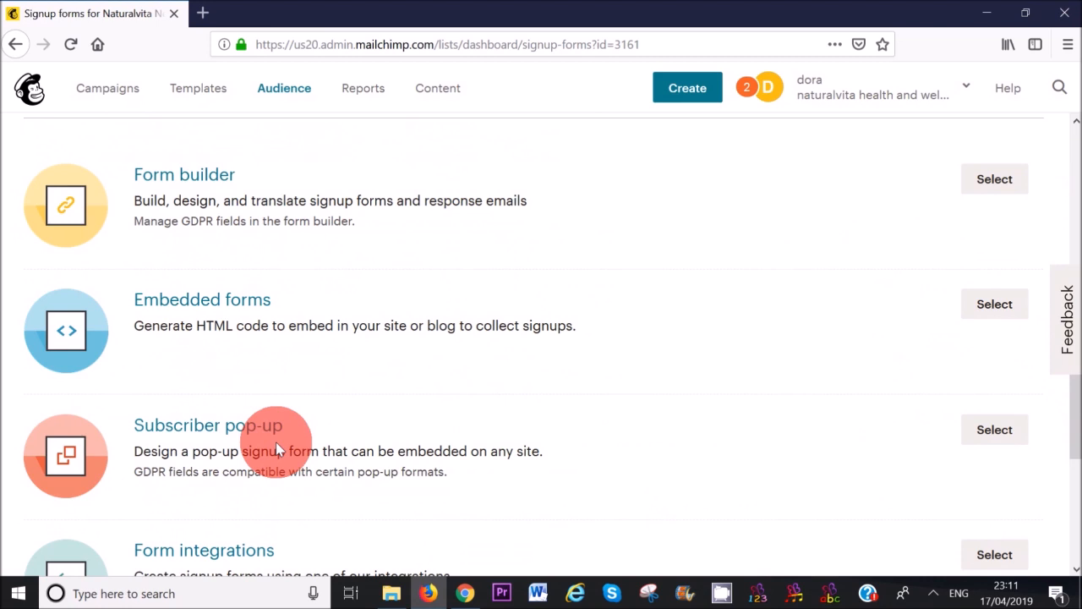
{"action": "left_click_drag", "start_coordinate": [1078, 432], "coordinate": [1080, 464]}
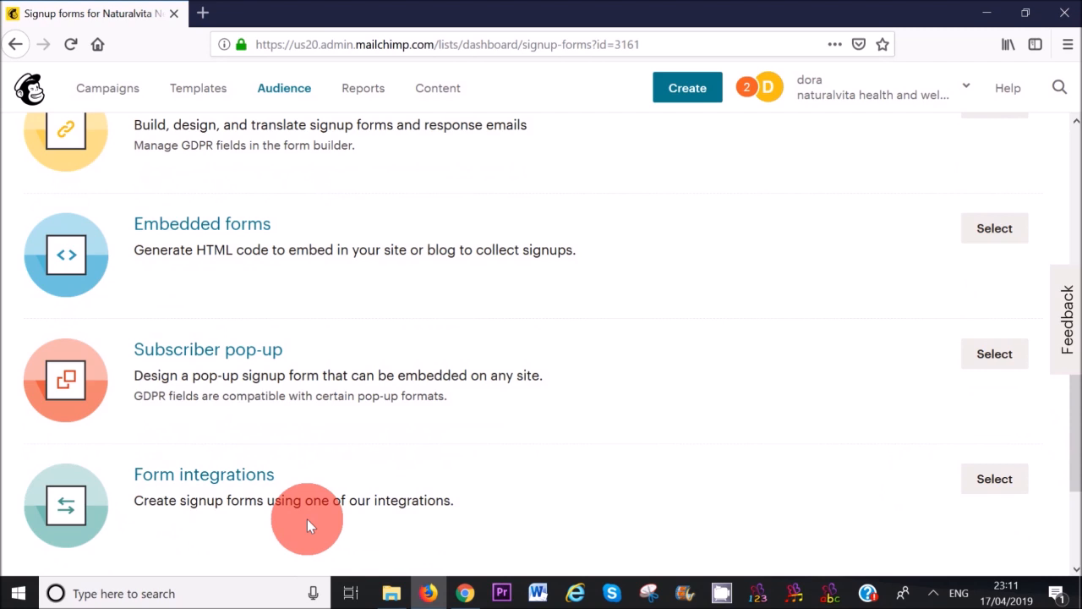
{"action": "left_click_drag", "start_coordinate": [1078, 463], "coordinate": [1079, 407]}
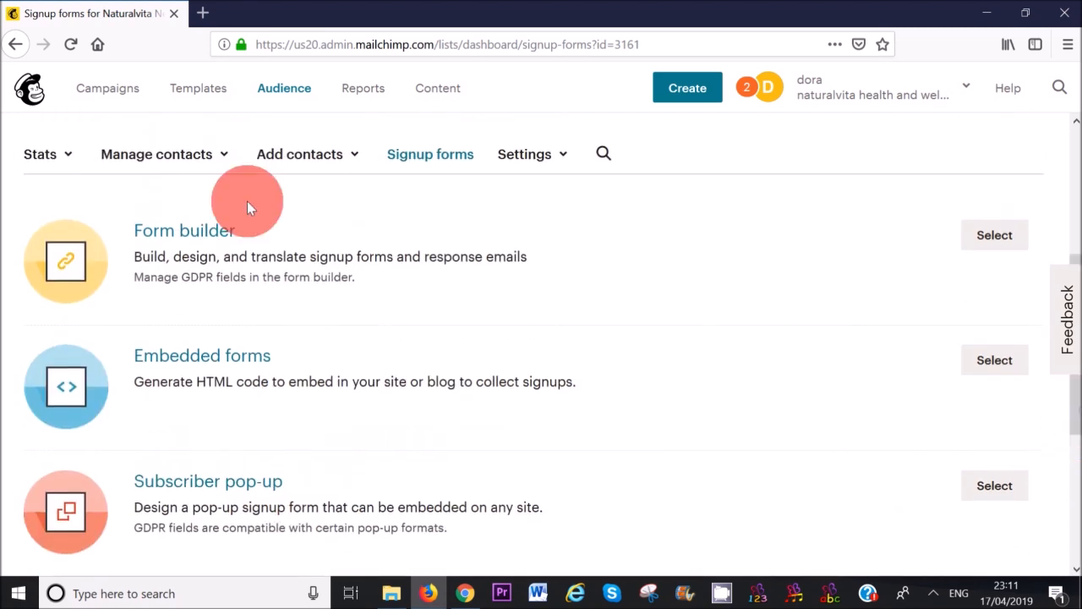
Open the form builder for the Naturalvita Newsletter audience and go to its signup form URL and build area
{"action": "left_click", "coordinate": [207, 242]}
{"action": "left_click_drag", "start_coordinate": [1067, 213], "coordinate": [1067, 380]}
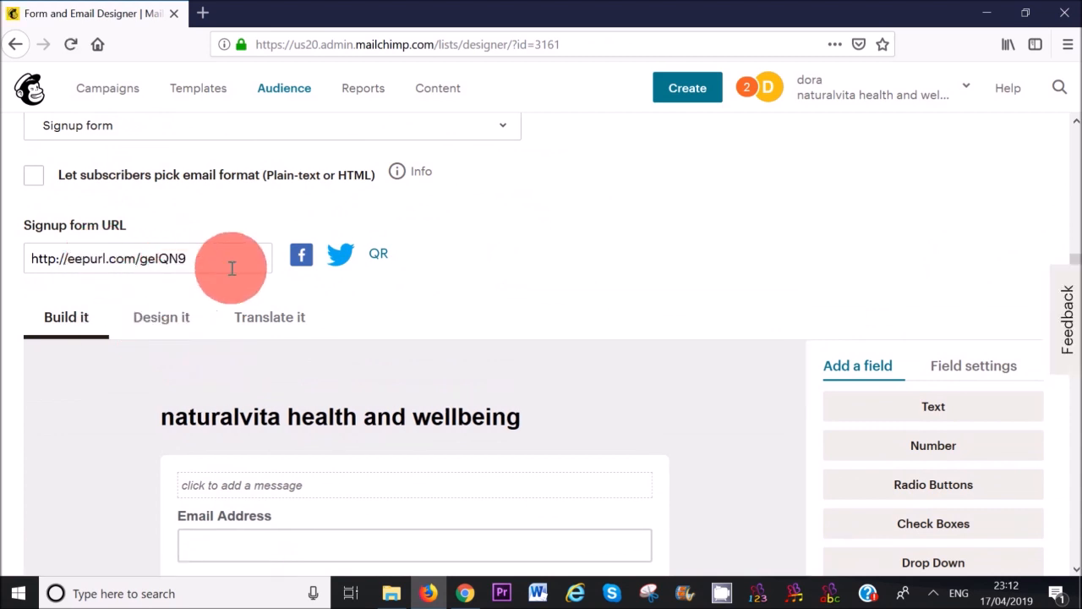
Review the fields of the signup form in the form builder, from Email Address down to Marketing Permissions
{"action": "left_click_drag", "start_coordinate": [1065, 254], "coordinate": [1067, 300]}
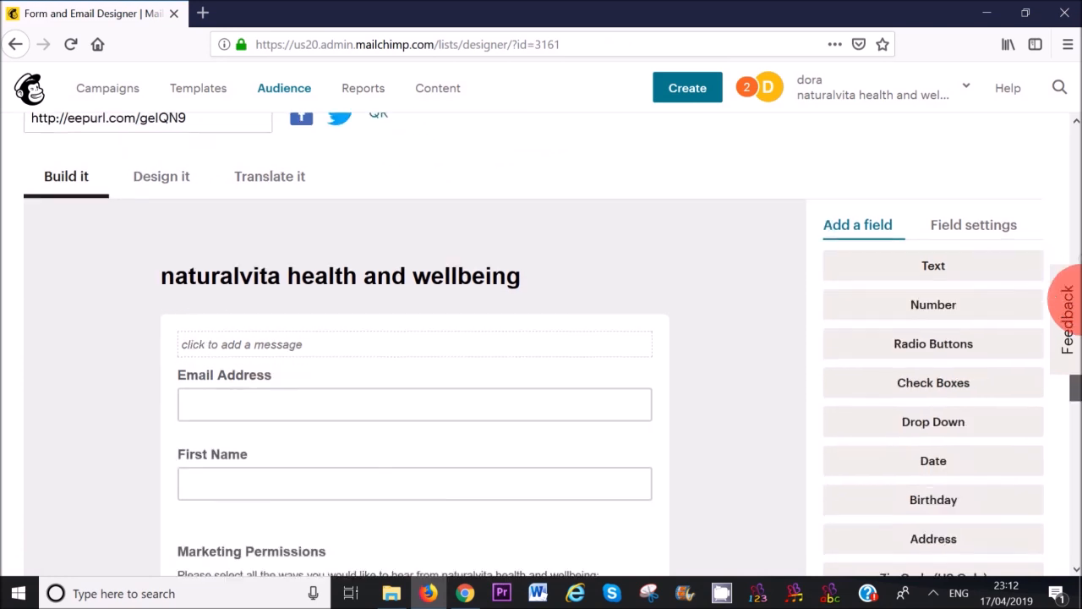
{"action": "scroll", "coordinate": [1067, 304], "scroll_direction": "down", "scroll_amount": 3}
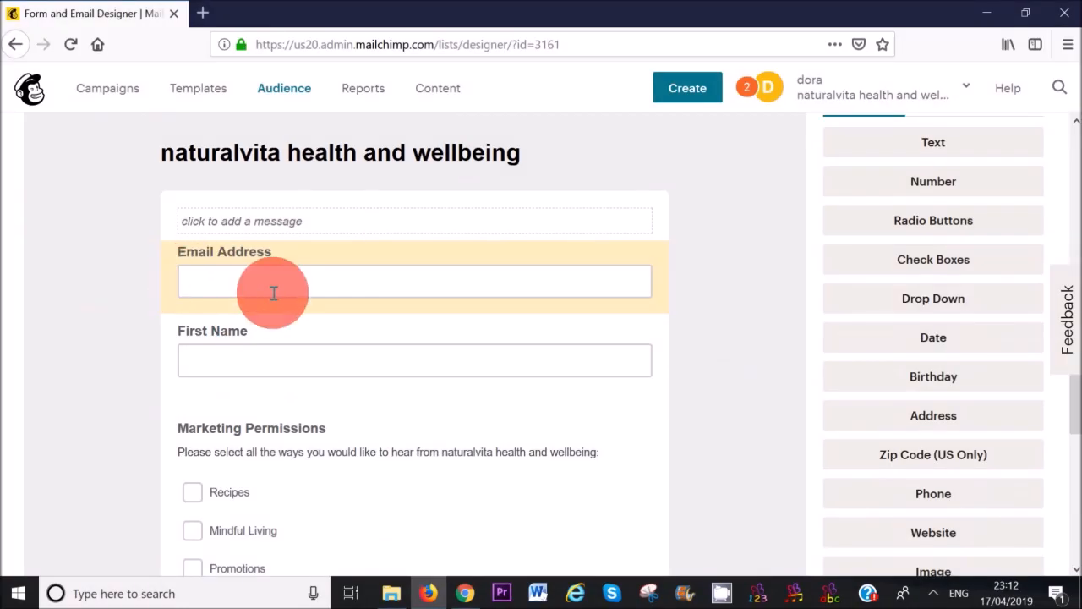
{"action": "scroll", "coordinate": [296, 393], "scroll_direction": "down", "scroll_amount": 3}
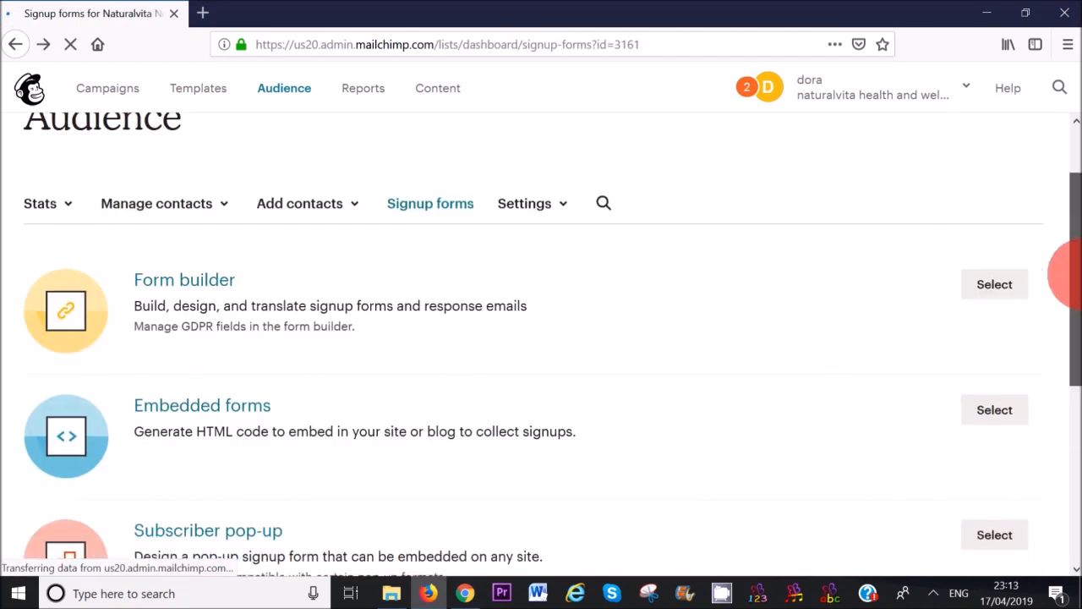
Open the embedded forms from the Naturalvita Newsletter signup forms list and go to the form options and embed code
{"action": "left_click_drag", "start_coordinate": [1079, 273], "coordinate": [1079, 294]}
{"action": "left_click_drag", "start_coordinate": [1078, 245], "coordinate": [1079, 327]}
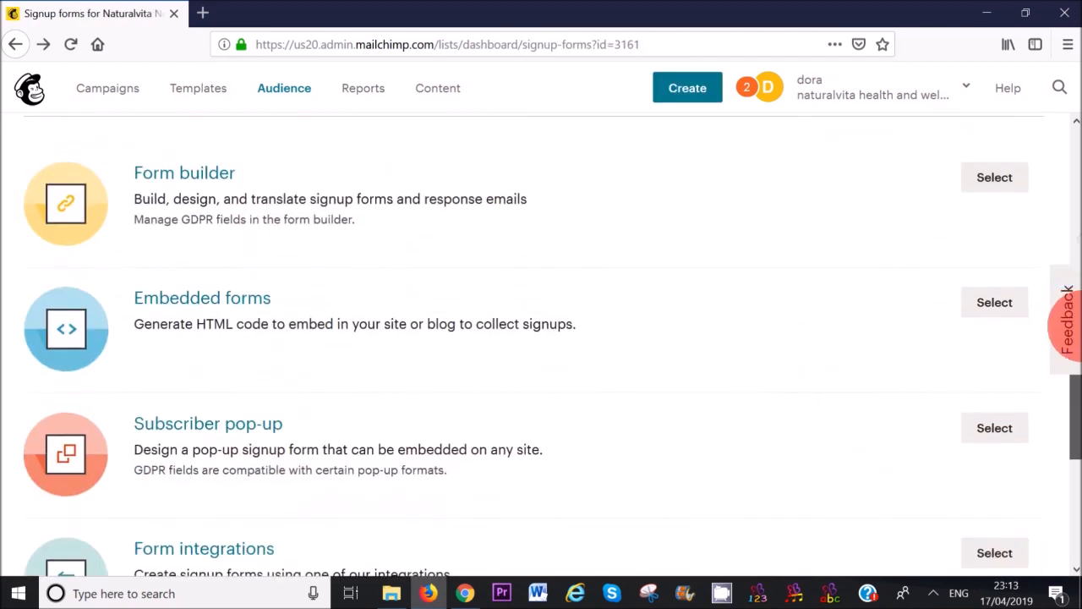
{"action": "left_click", "coordinate": [191, 304]}
{"action": "left_click_drag", "start_coordinate": [1070, 243], "coordinate": [1071, 409]}
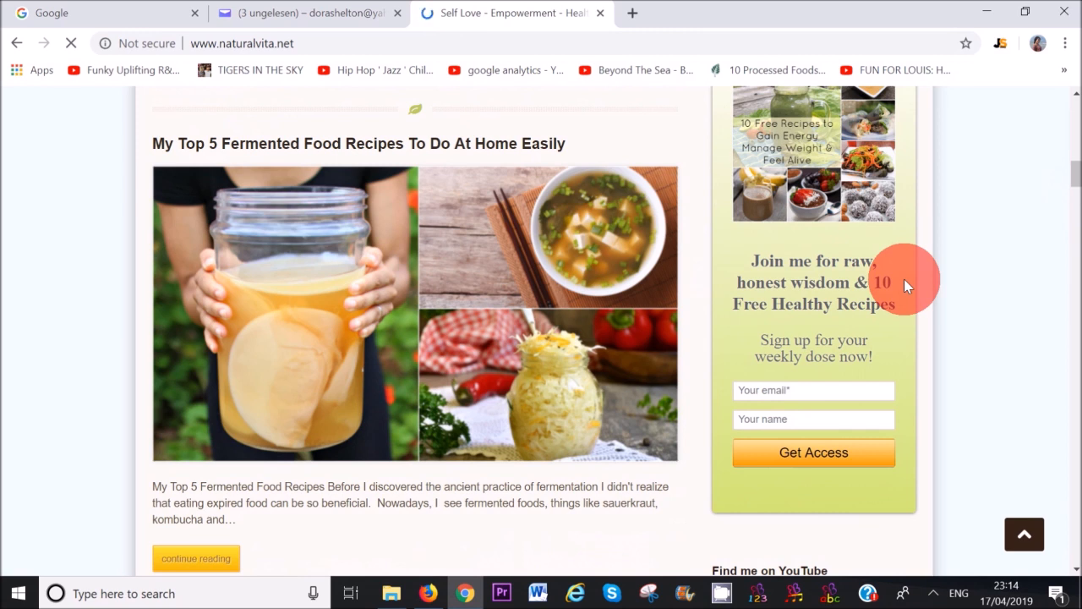
{"action": "left_click", "coordinate": [429, 593]}
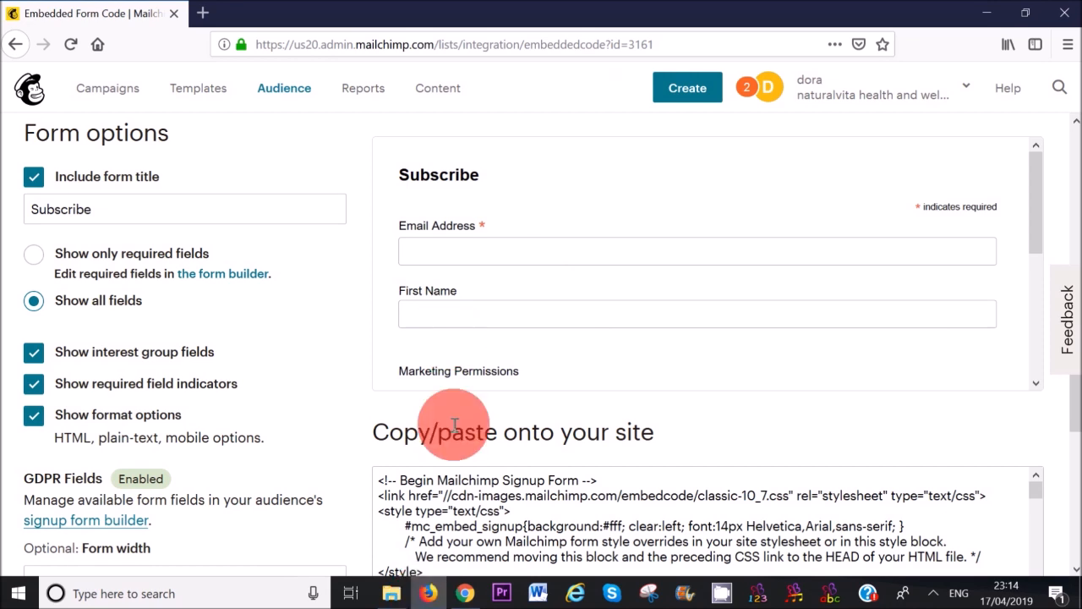
{"action": "left_click", "coordinate": [465, 593]}
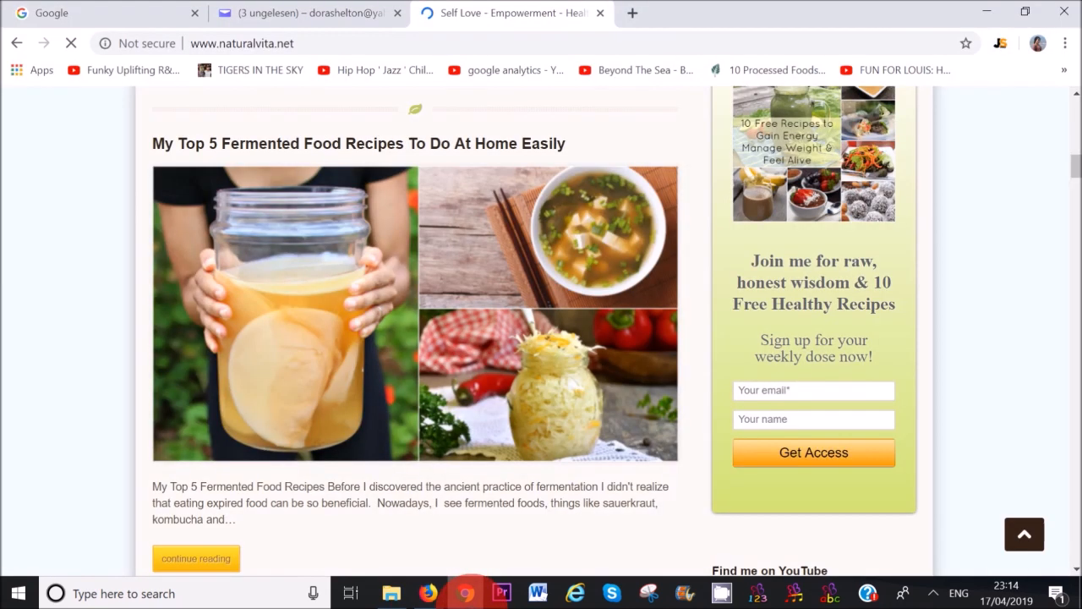
{"action": "scroll", "coordinate": [825, 236], "scroll_direction": "up", "scroll_amount": 1}
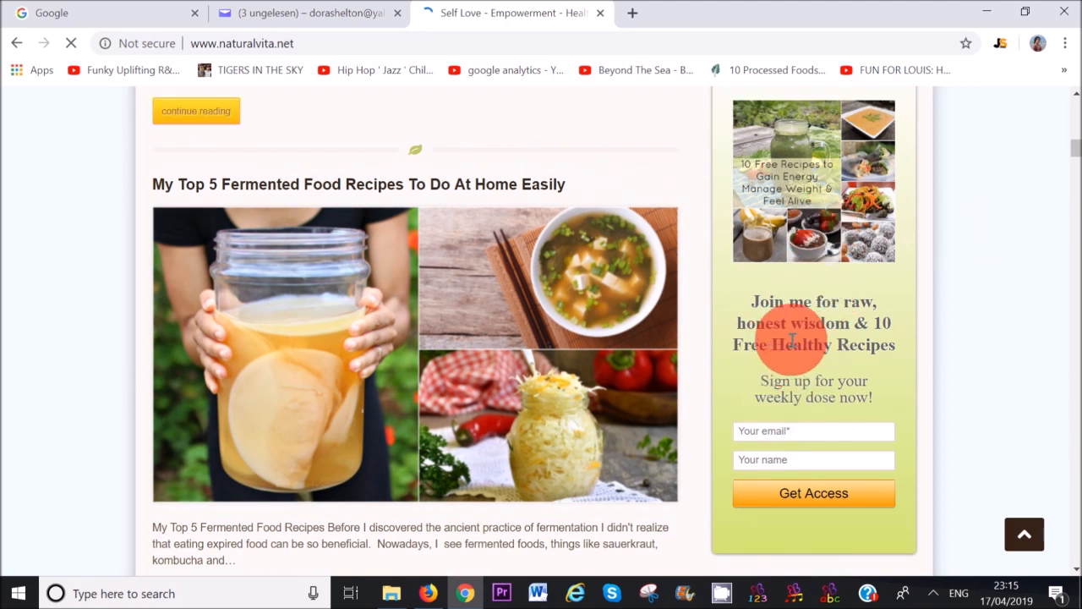
{"action": "left_click", "coordinate": [429, 593]}
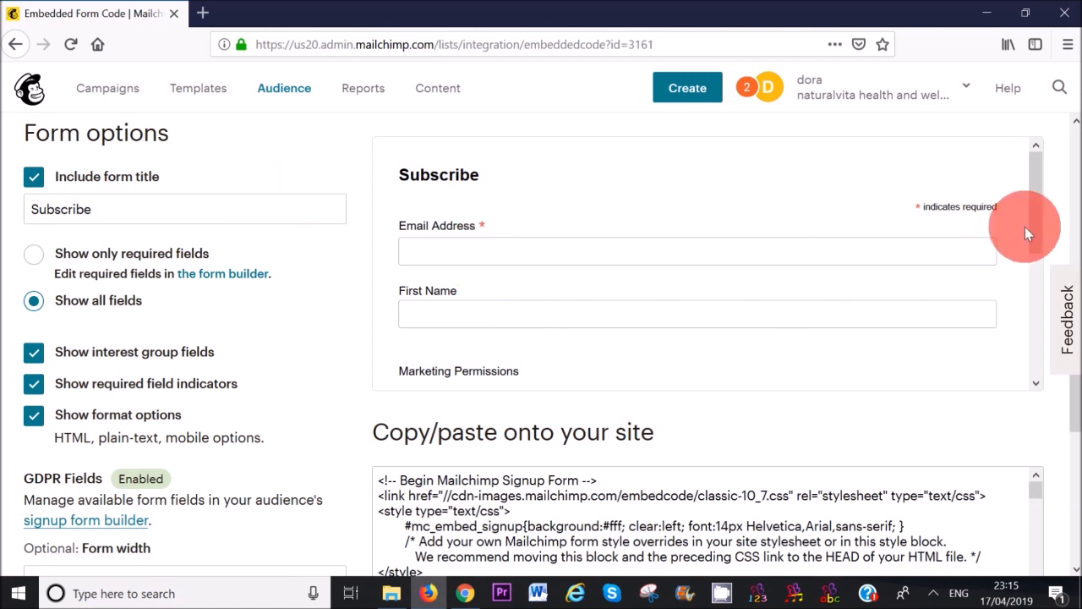
Preview the Condensed, Horizontal and Unstyled versions of the embedded form
{"action": "scroll", "coordinate": [1071, 248], "scroll_direction": "up", "scroll_amount": 3}
{"action": "scroll", "coordinate": [1069, 248], "scroll_direction": "up", "scroll_amount": 3}
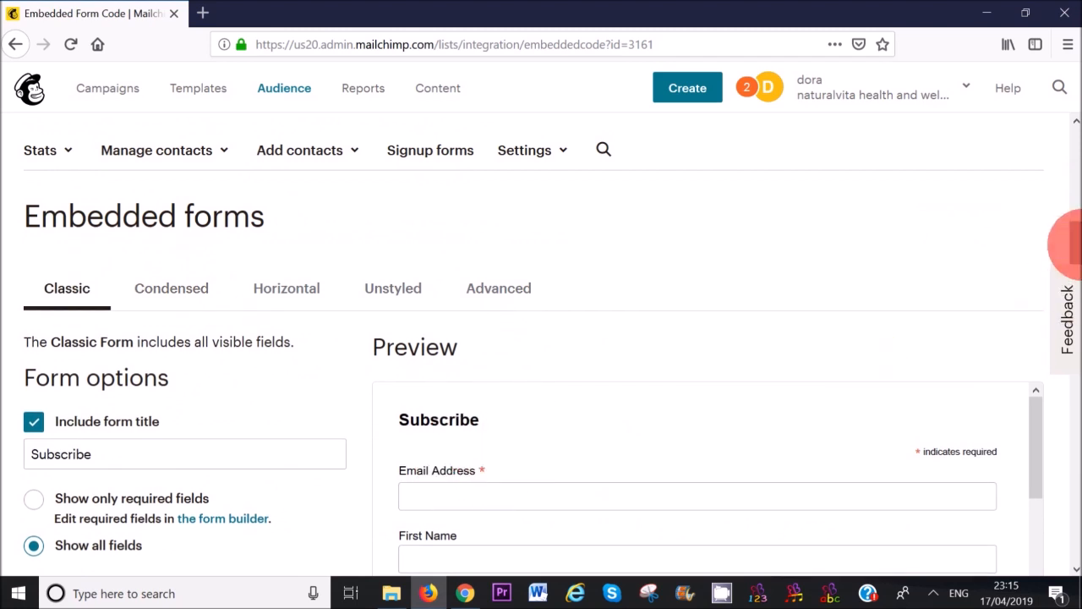
{"action": "scroll", "coordinate": [1063, 245], "scroll_direction": "down", "scroll_amount": 1}
{"action": "left_click", "coordinate": [171, 245]}
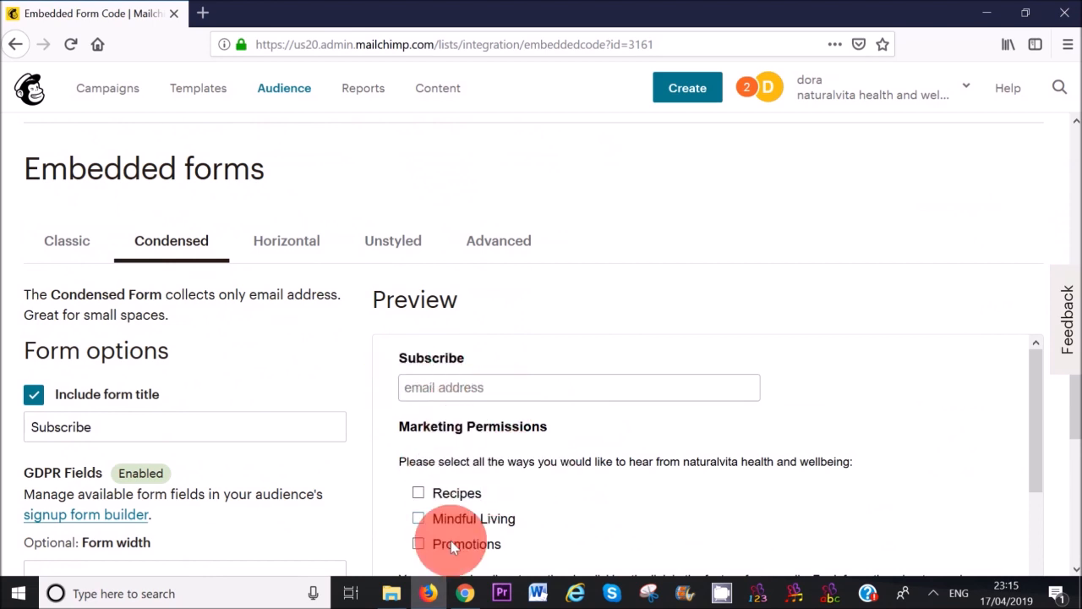
{"action": "left_click", "coordinate": [288, 234]}
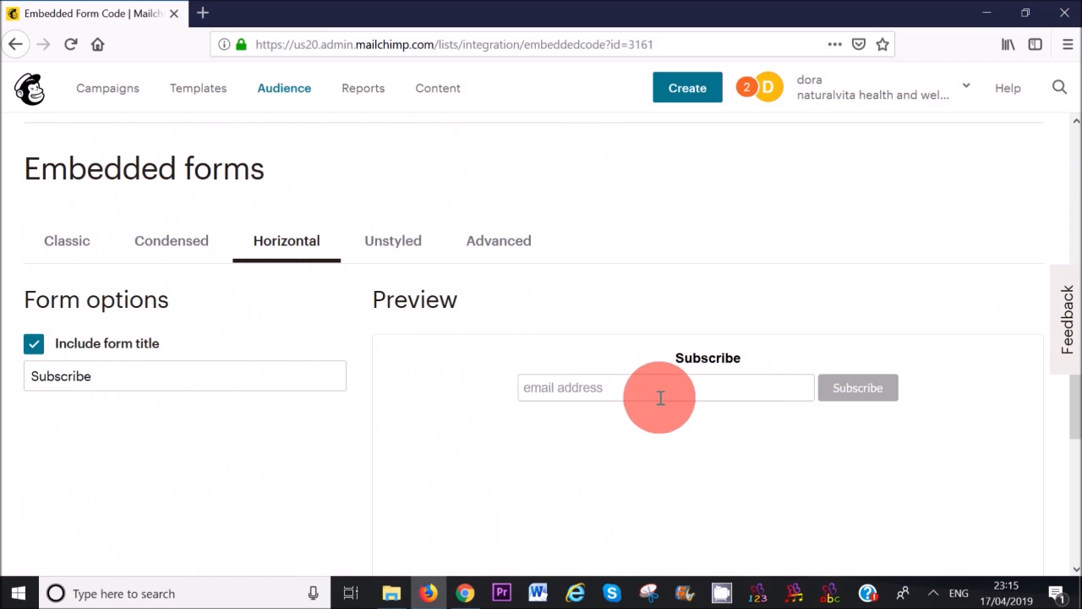
{"action": "left_click", "coordinate": [393, 242]}
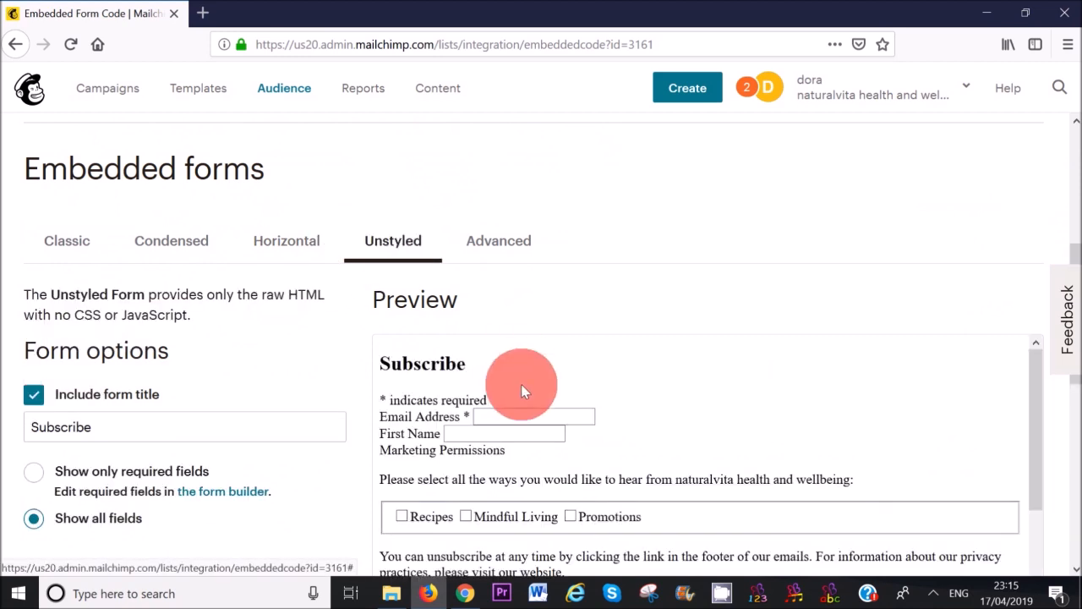
{"action": "mouse_move", "coordinate": [1078, 248]}
{"action": "left_mouse_down"}
{"action": "mouse_move", "coordinate": [1079, 272]}
{"action": "mouse_move", "coordinate": [1080, 242]}
{"action": "mouse_move", "coordinate": [1071, 265]}
{"action": "mouse_move", "coordinate": [1071, 243]}
{"action": "left_mouse_up"}
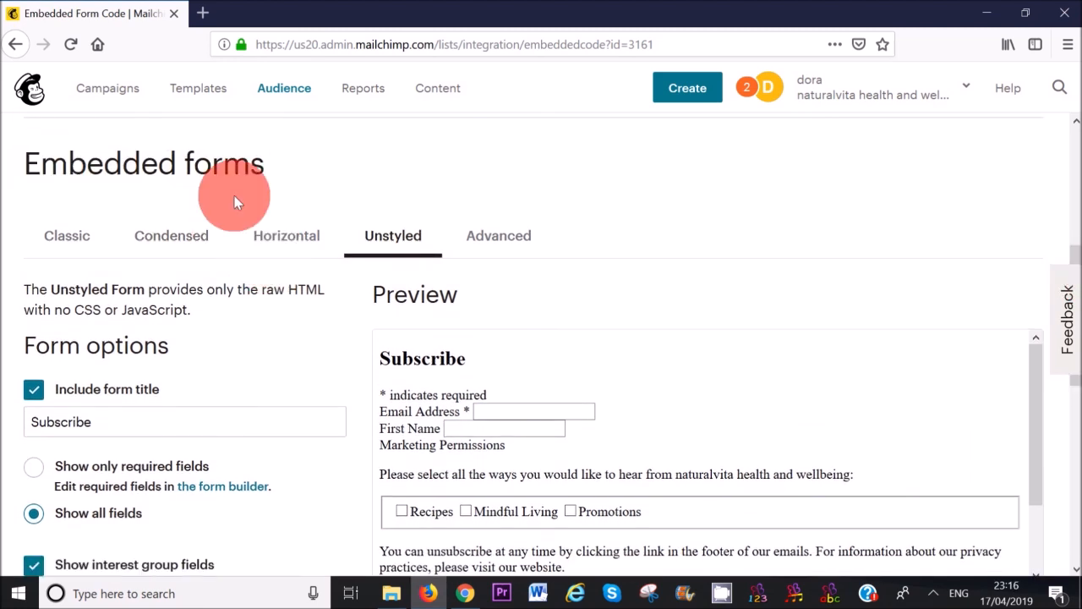
Return to the audience's signup forms and open the subscriber pop-up editor
{"action": "left_click", "coordinate": [17, 42]}
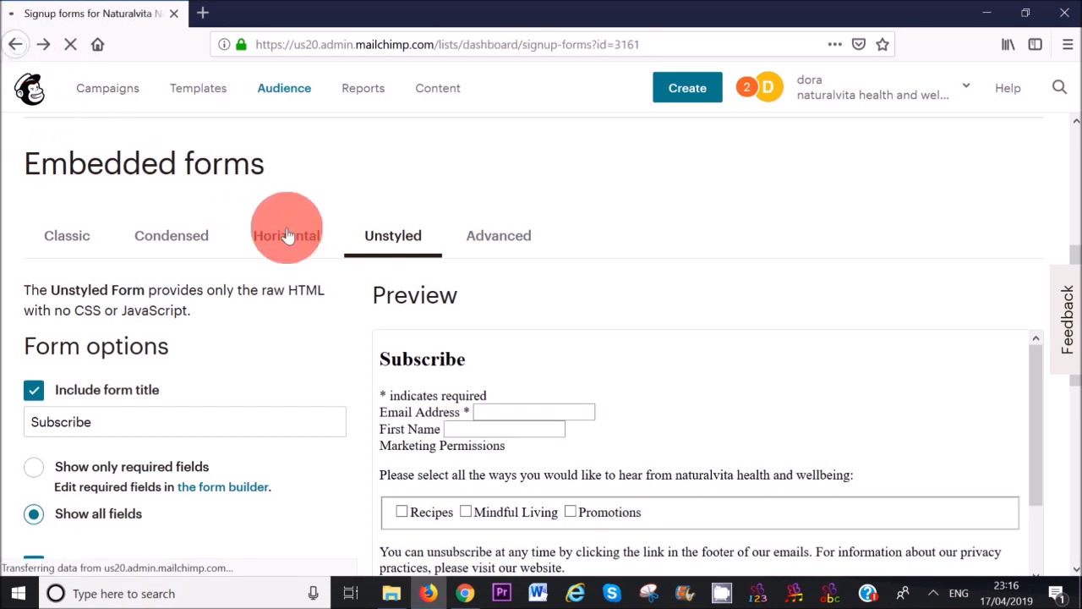
{"action": "left_click_drag", "start_coordinate": [1072, 139], "coordinate": [1062, 338]}
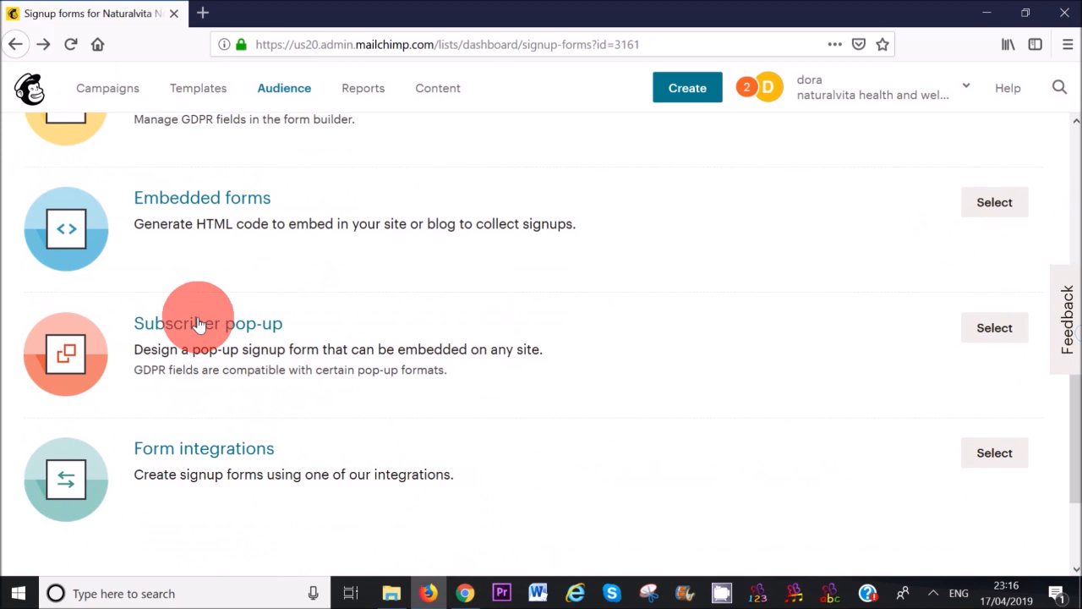
{"action": "left_click", "coordinate": [198, 324]}
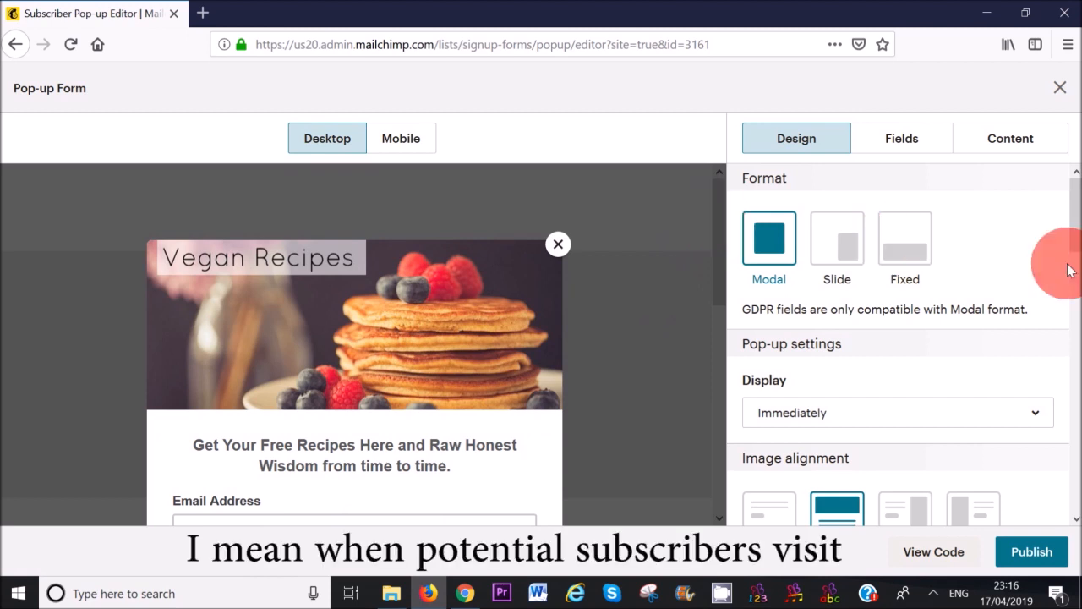
Examine the pop-up form's design settings and its desktop preview from header image to Subscribe button, and close the editor
{"action": "left_click_drag", "start_coordinate": [1073, 234], "coordinate": [1066, 276]}
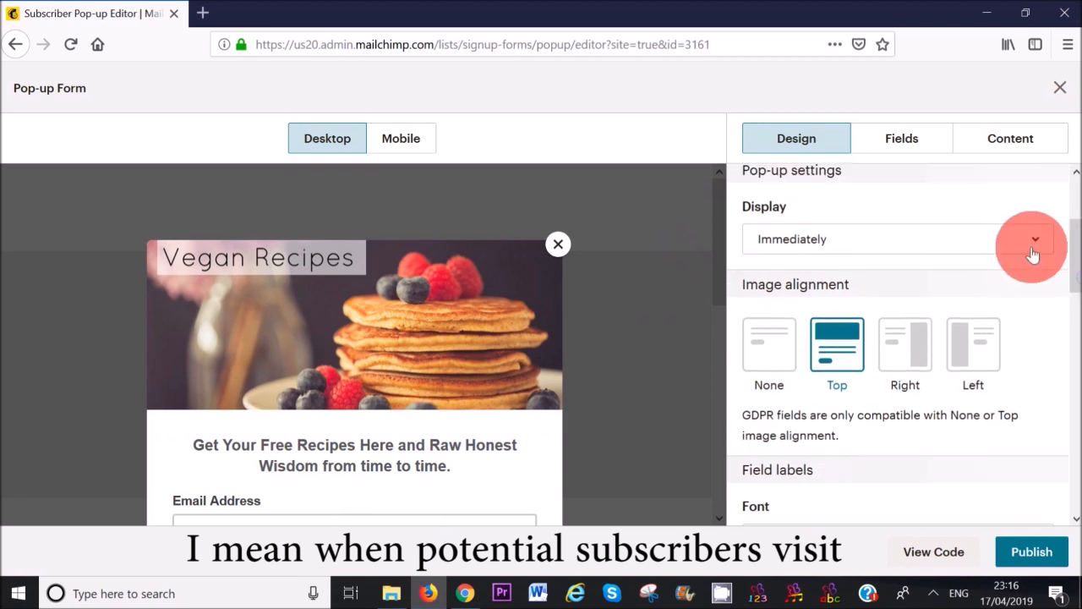
{"action": "left_click", "coordinate": [998, 256]}
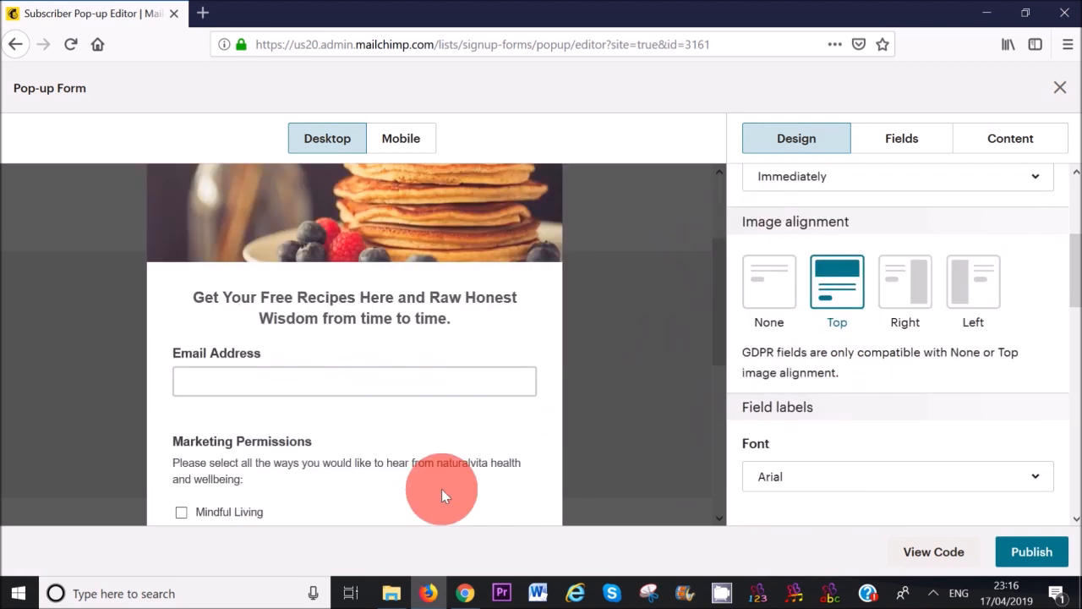
{"action": "scroll", "coordinate": [441, 489], "scroll_direction": "up", "scroll_amount": 3}
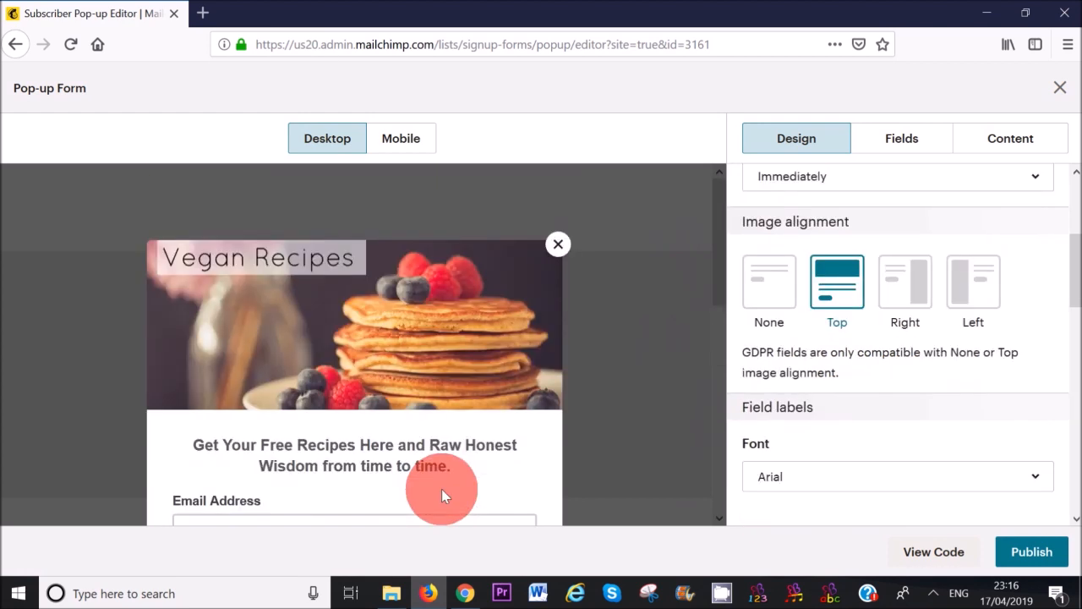
{"action": "scroll", "coordinate": [442, 489], "scroll_direction": "down", "scroll_amount": 1}
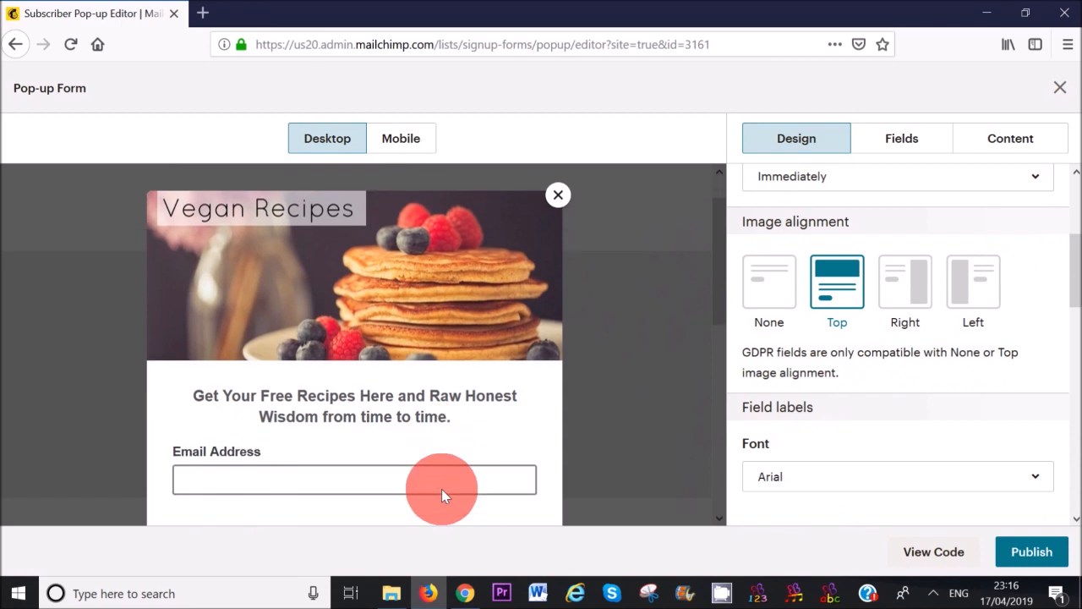
{"action": "scroll", "coordinate": [490, 337], "scroll_direction": "down", "scroll_amount": 1}
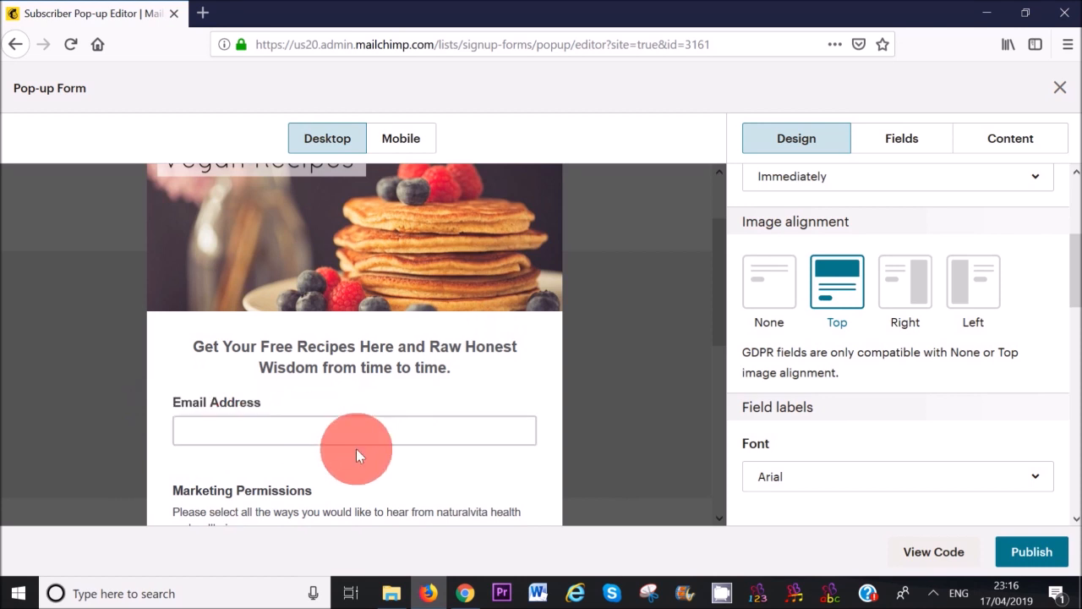
{"action": "scroll", "coordinate": [356, 452], "scroll_direction": "down", "scroll_amount": 5}
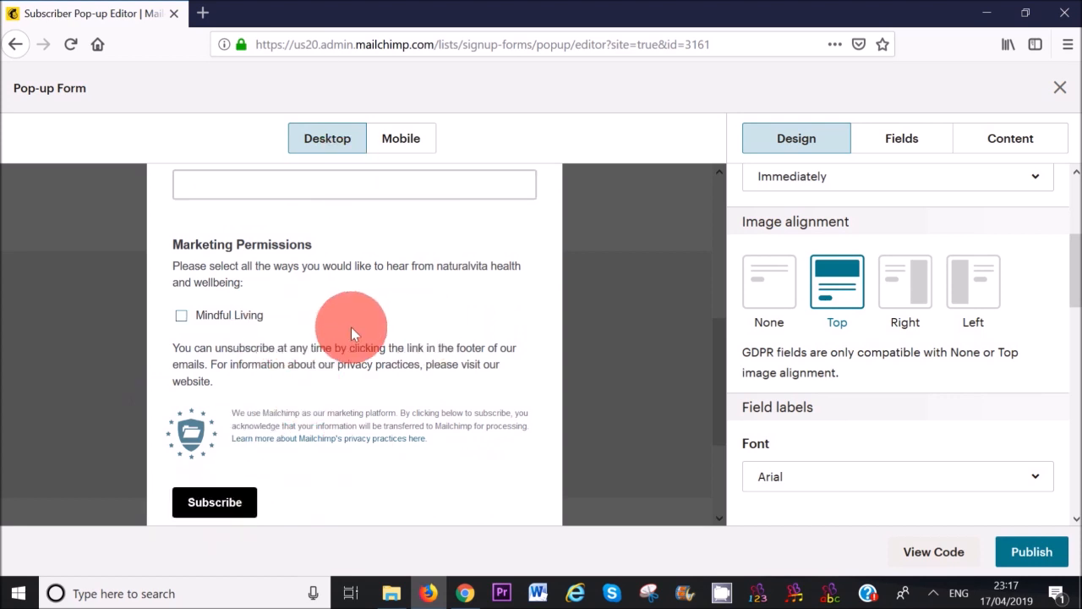
{"action": "scroll", "coordinate": [351, 330], "scroll_direction": "up", "scroll_amount": 4}
{"action": "scroll", "coordinate": [352, 332], "scroll_direction": "up", "scroll_amount": 2}
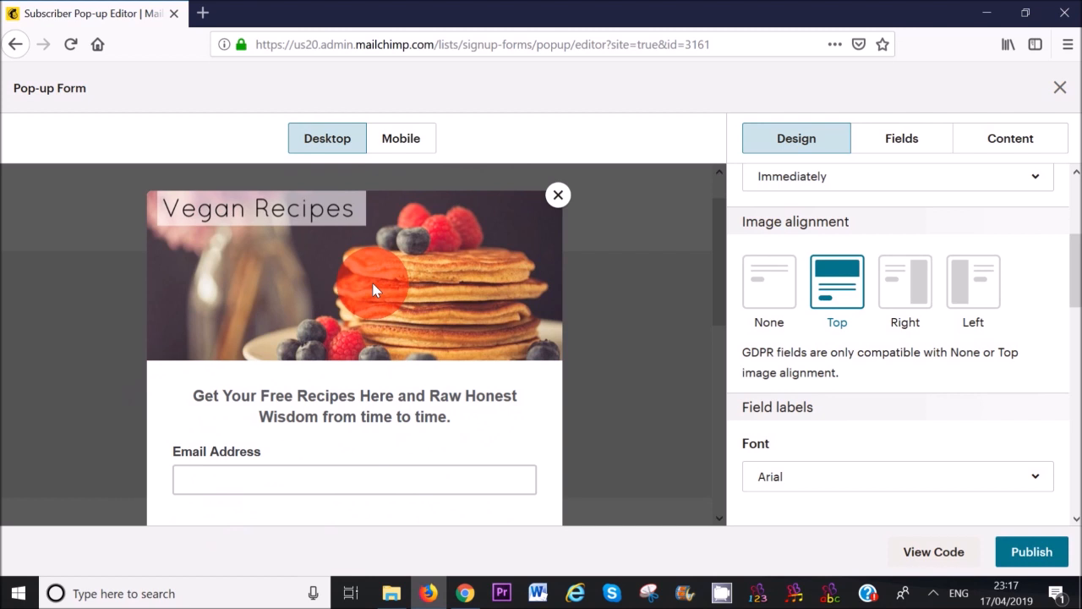
{"action": "left_click", "coordinate": [1059, 88]}
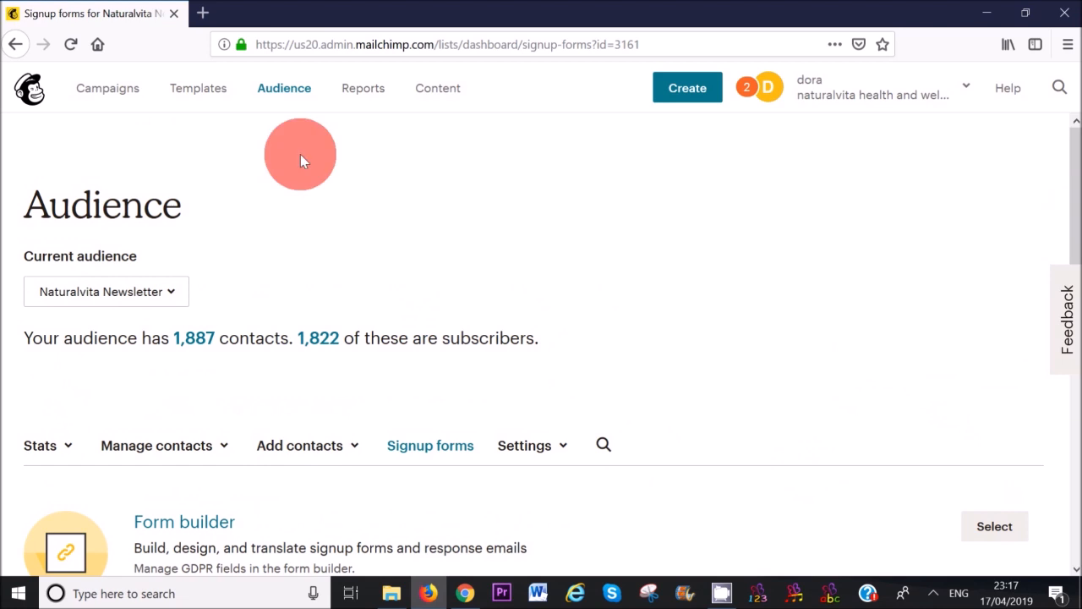
Start creating an email campaign from the Campaigns page and view the automated email options
{"action": "left_click", "coordinate": [107, 89]}
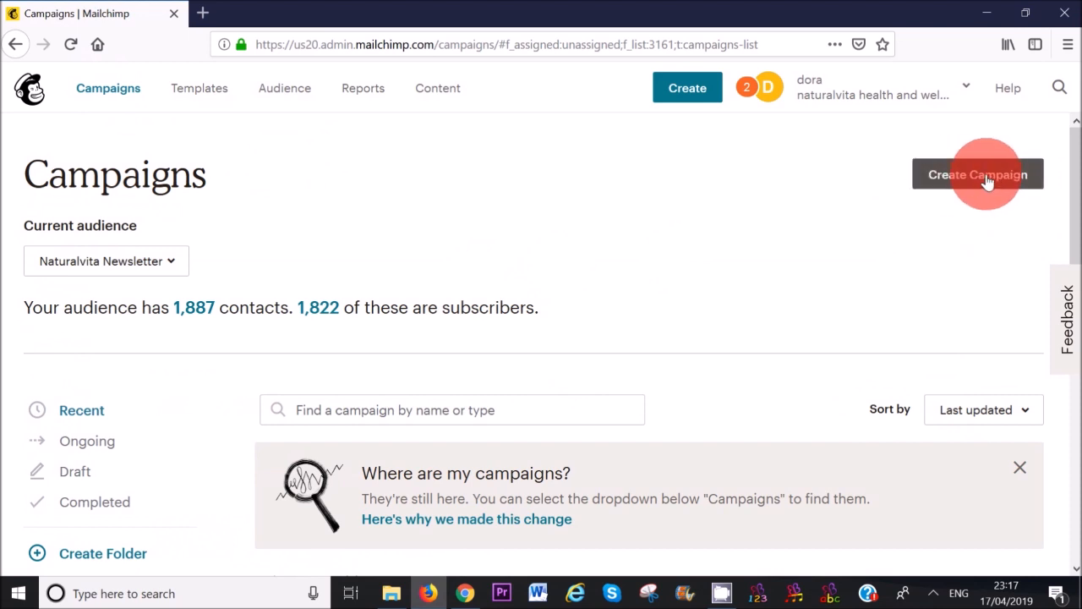
{"action": "left_click", "coordinate": [685, 95]}
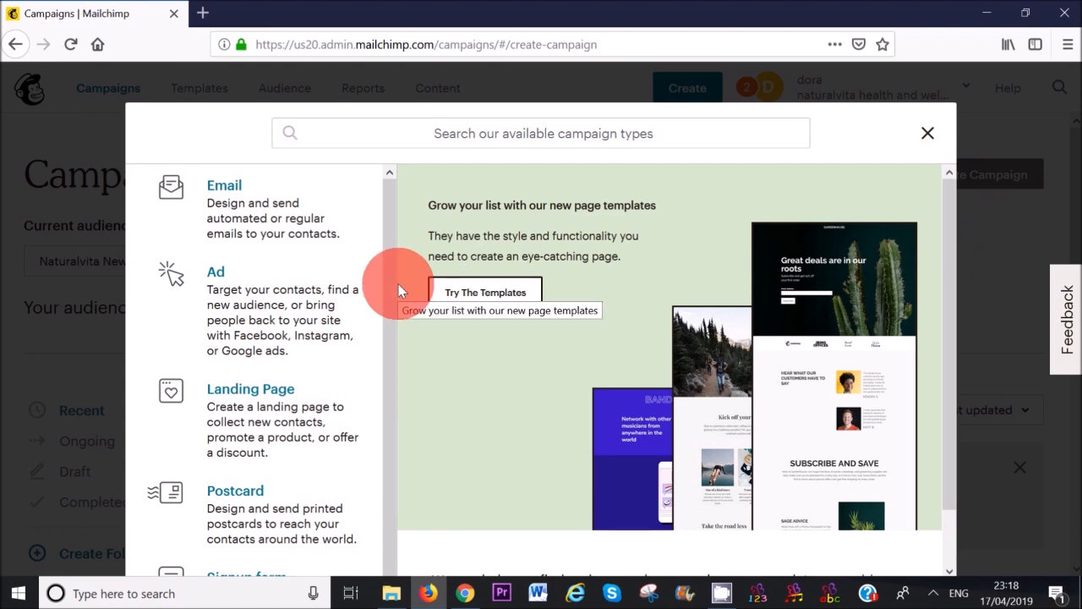
{"action": "left_click", "coordinate": [264, 214]}
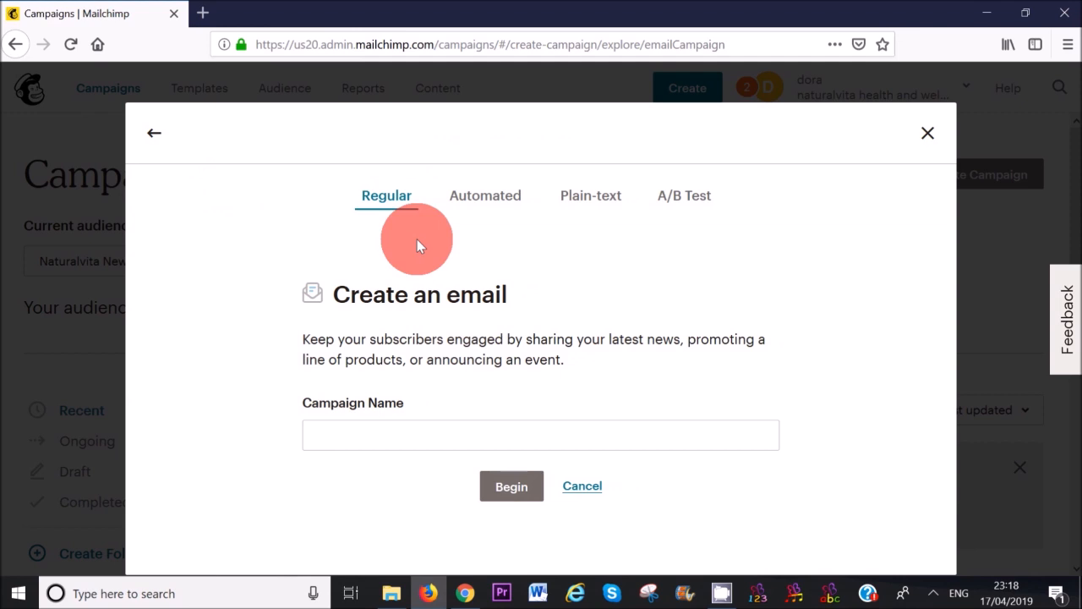
{"action": "left_click", "coordinate": [497, 194]}
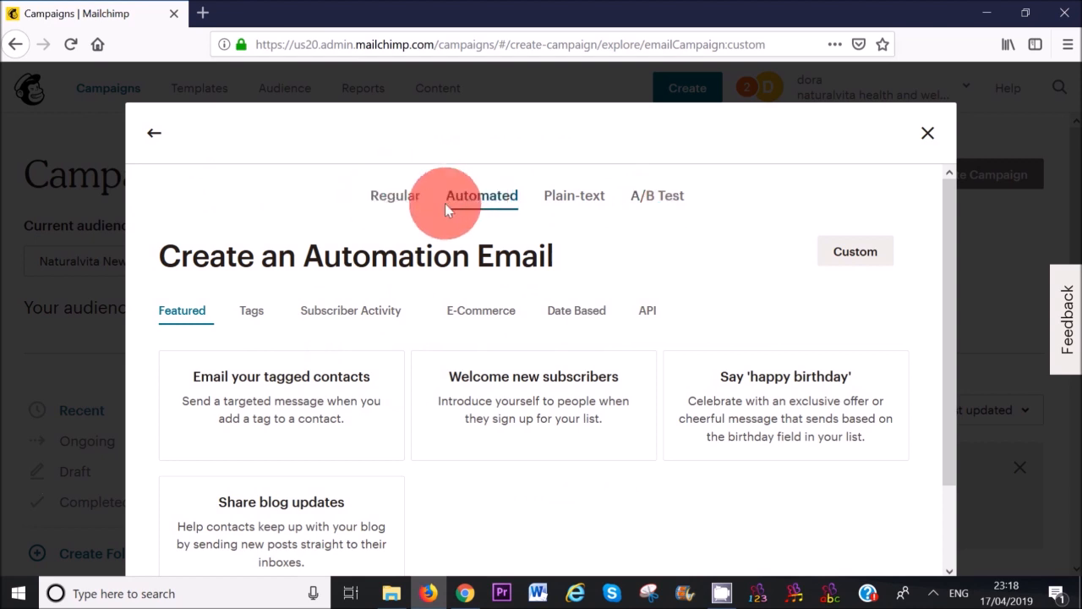
Return to the campaign types and review the Ad, Landing Page, Postcard and Signup form options
{"action": "left_click", "coordinate": [153, 133]}
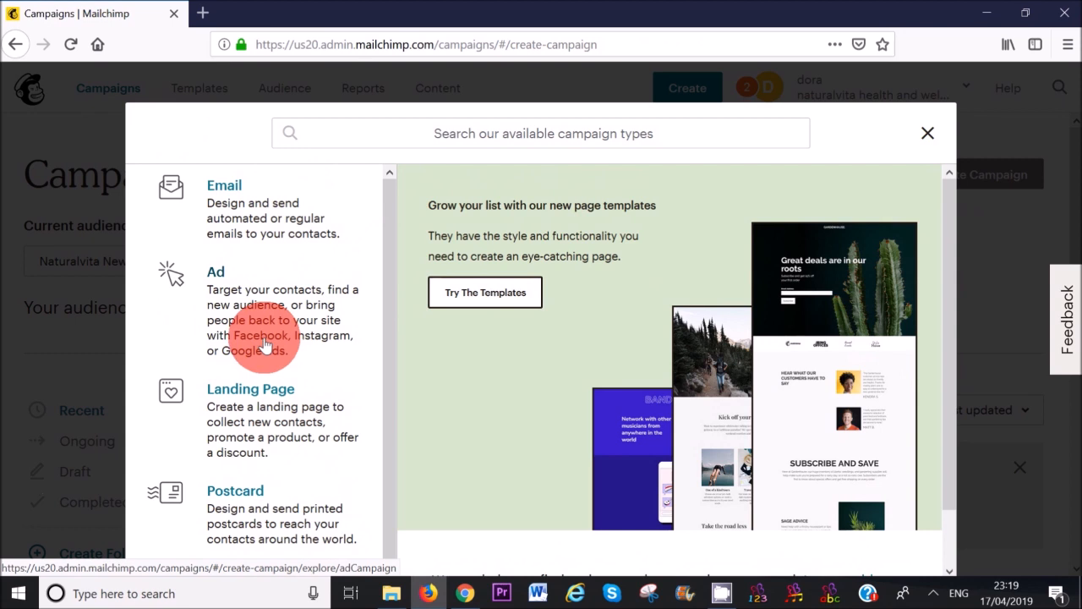
{"action": "scroll", "coordinate": [386, 379], "scroll_direction": "down", "scroll_amount": 1}
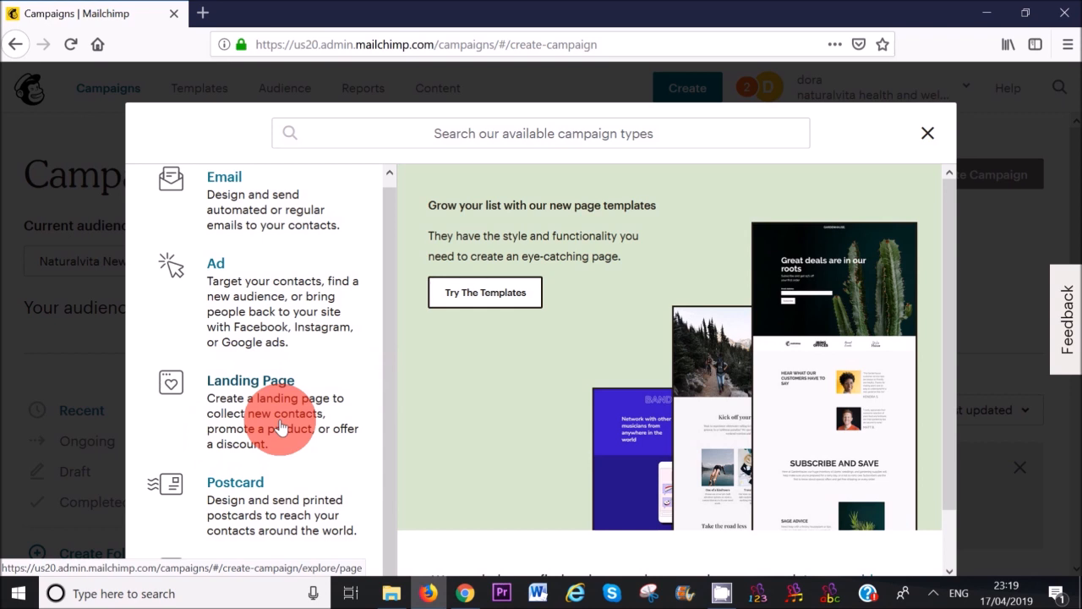
{"action": "scroll", "coordinate": [338, 381], "scroll_direction": "down", "scroll_amount": 1}
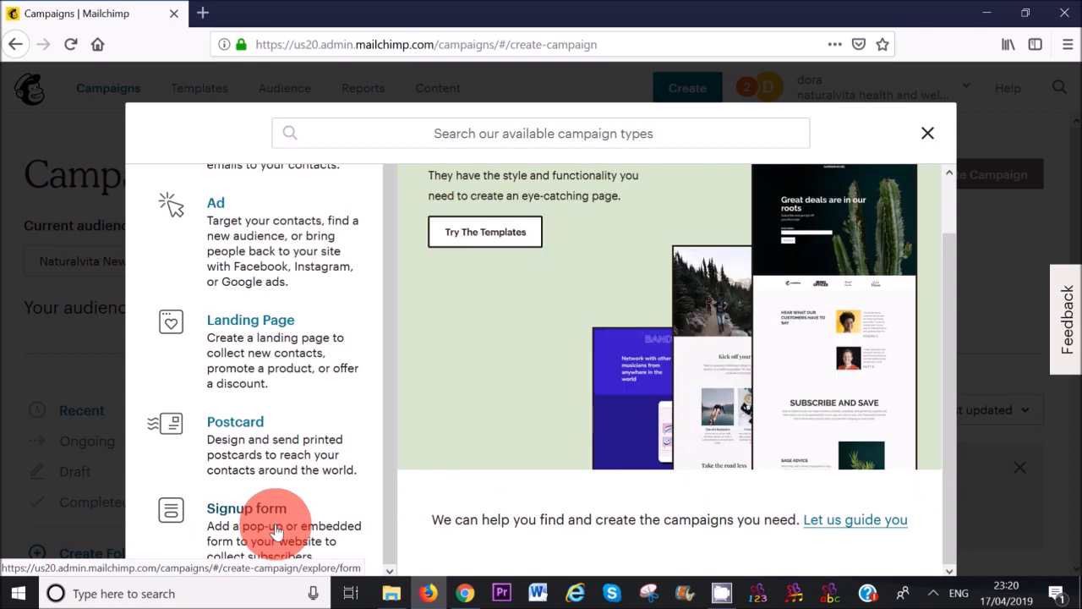
Create a regular email campaign named test1 and begin setting it up
{"action": "scroll", "coordinate": [276, 529], "scroll_direction": "up", "scroll_amount": 2}
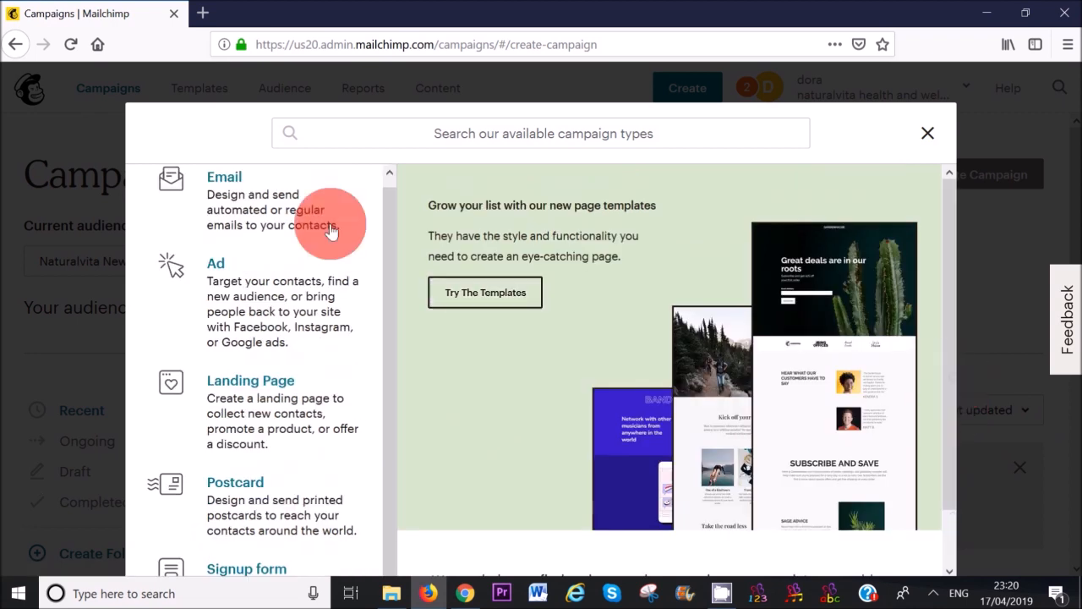
{"action": "left_click", "coordinate": [174, 184]}
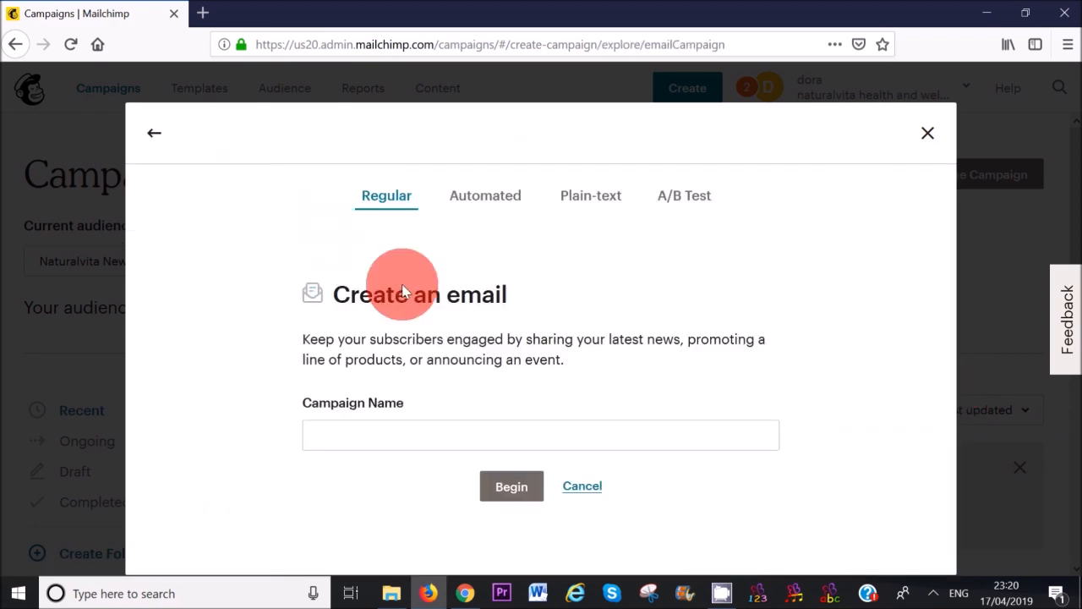
{"action": "left_click", "coordinate": [402, 441]}
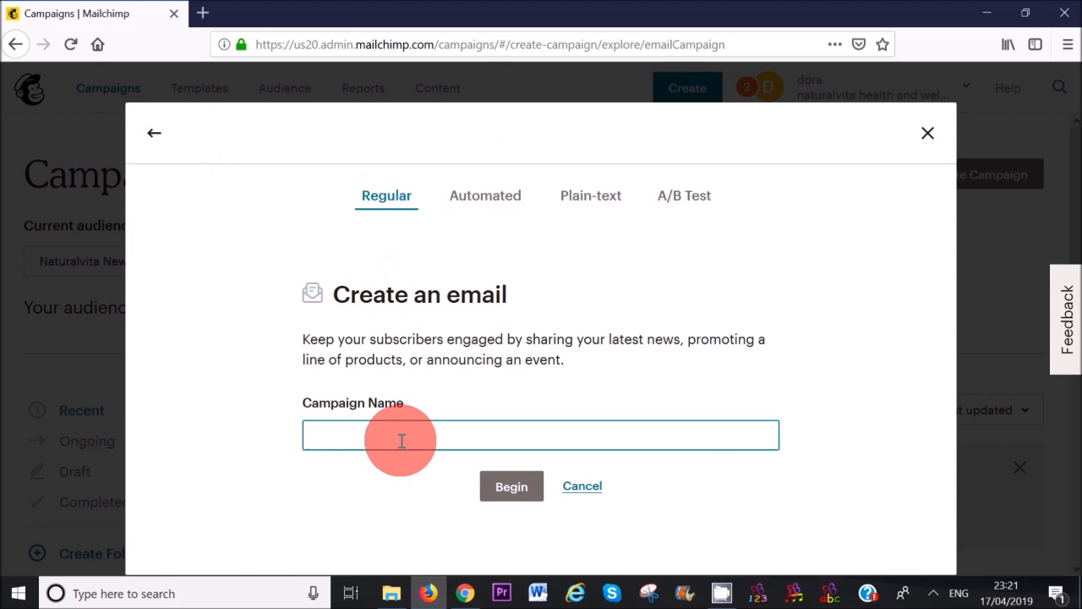
{"action": "type", "text": "test1"}
{"action": "left_click", "coordinate": [511, 487]}
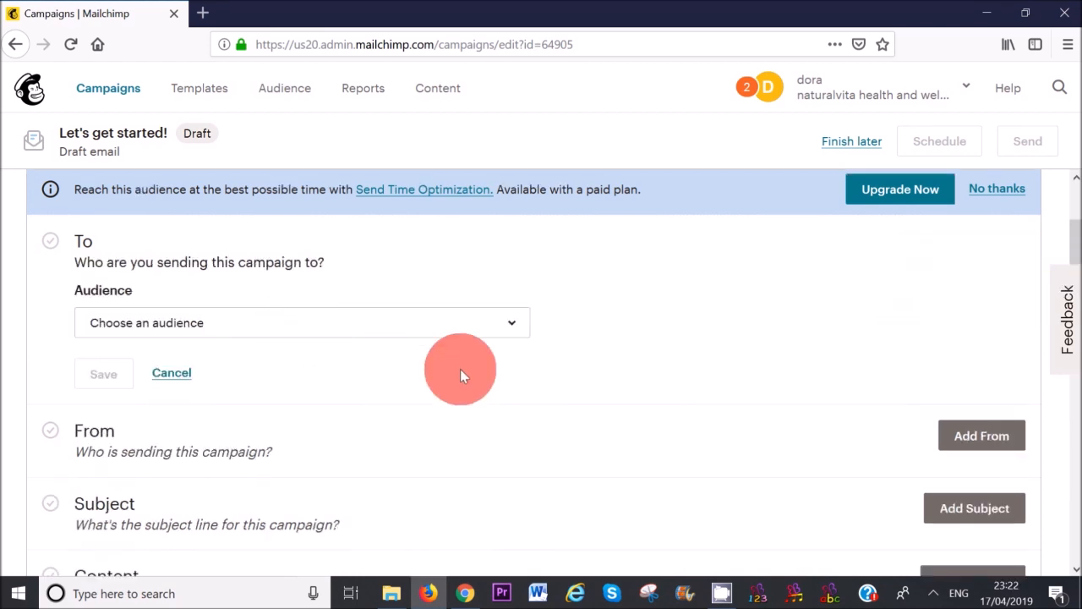
Choose the Naturalvita Newsletter audience as the recipients, look through the segment options and keep all subscribers in the audience
{"action": "left_click", "coordinate": [517, 332]}
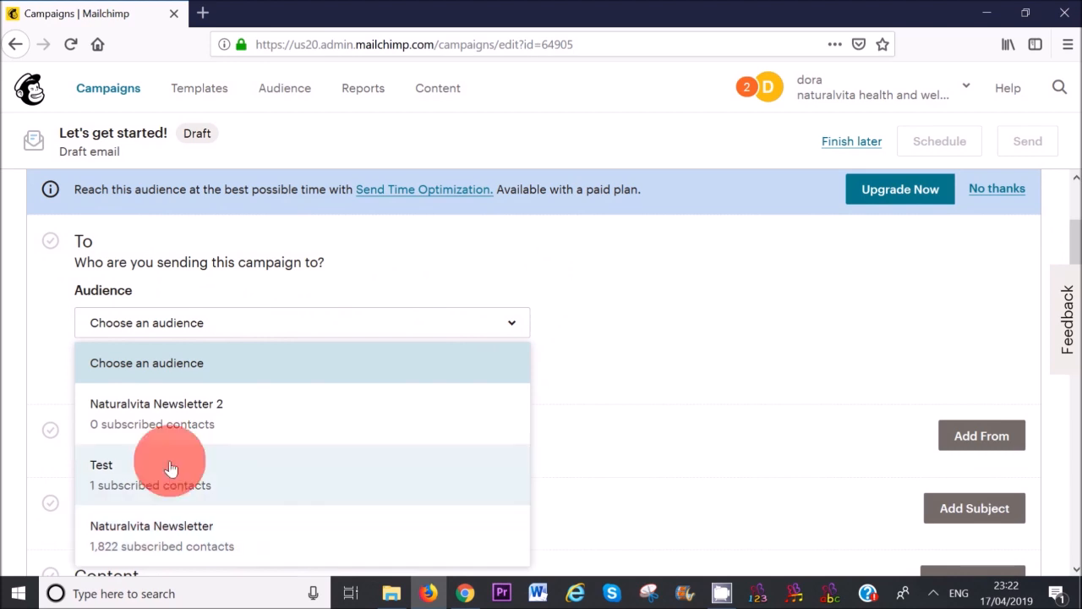
{"action": "left_click", "coordinate": [161, 531]}
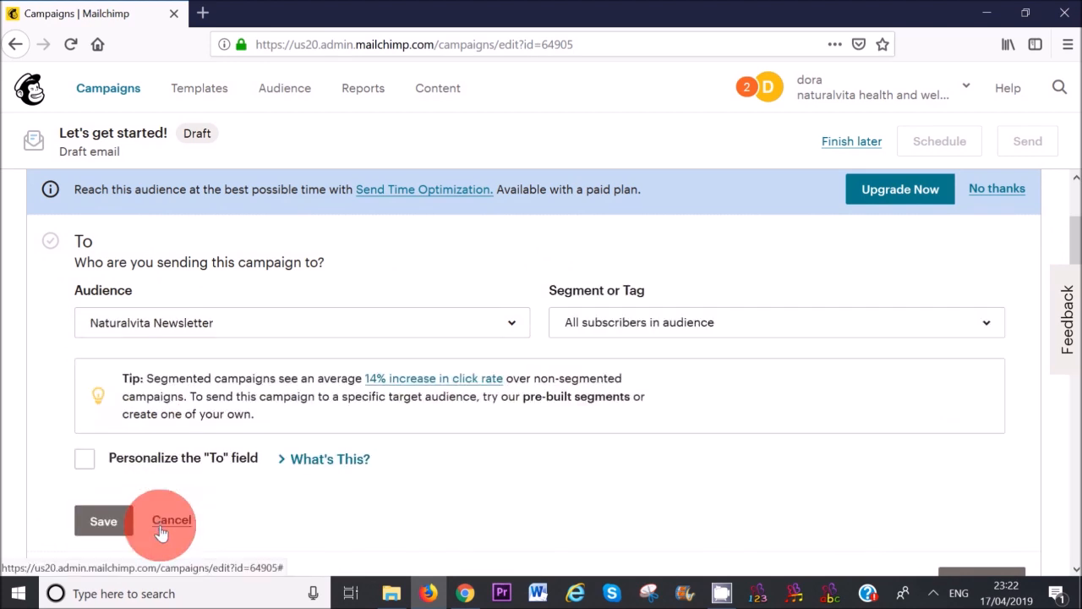
{"action": "left_click", "coordinate": [981, 323]}
{"action": "left_click_drag", "start_coordinate": [983, 160], "coordinate": [993, 228]}
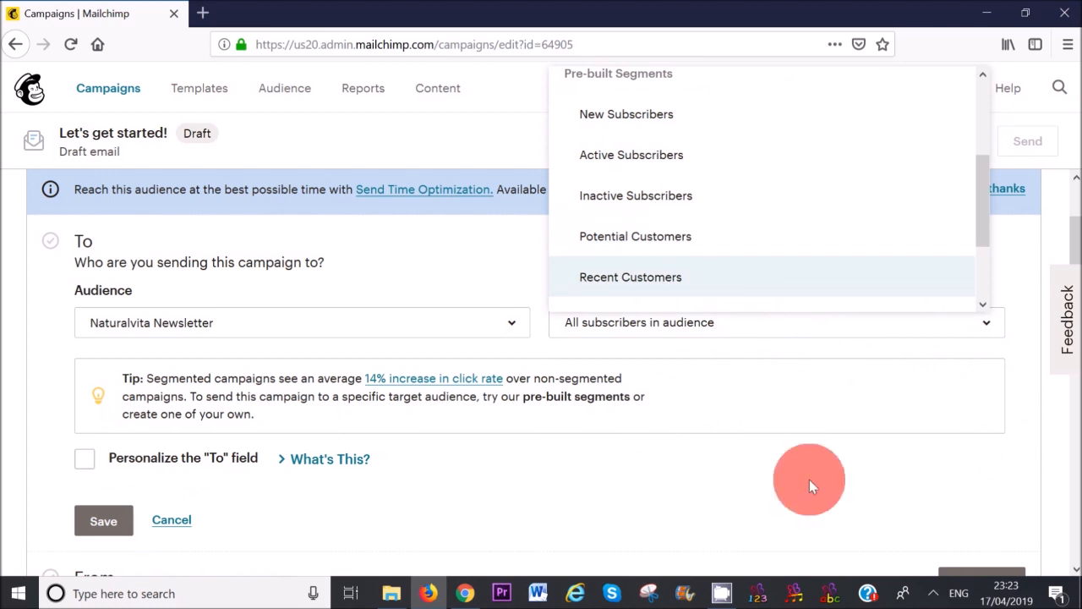
{"action": "left_click", "coordinate": [809, 479]}
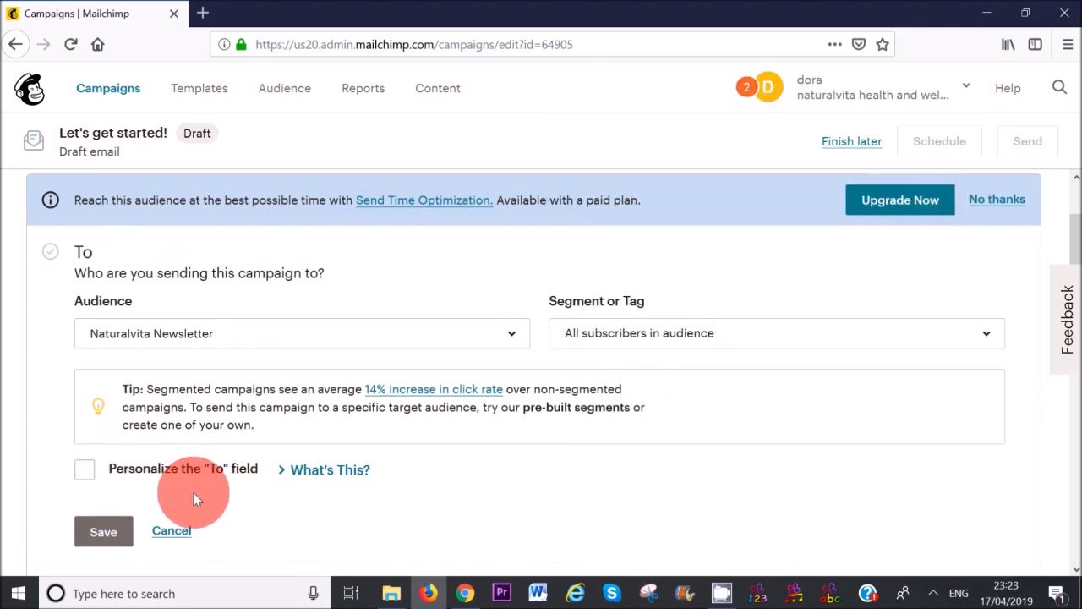
Personalize the "To" field with the *|FNAME|* merge tag and save the recipient settings
{"action": "left_click", "coordinate": [85, 470]}
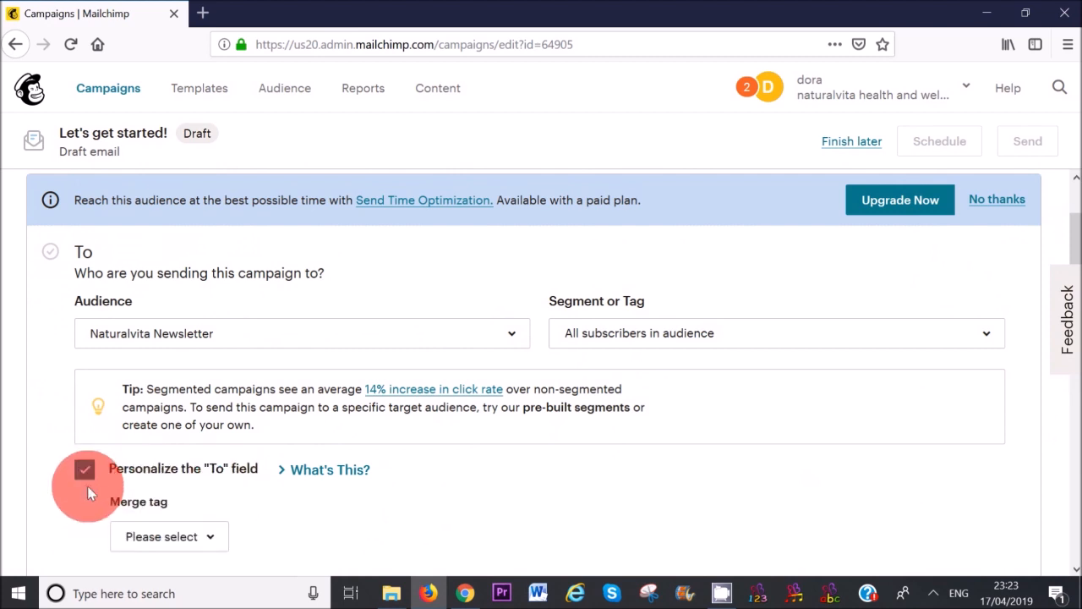
{"action": "left_click", "coordinate": [190, 539]}
{"action": "left_click", "coordinate": [188, 464]}
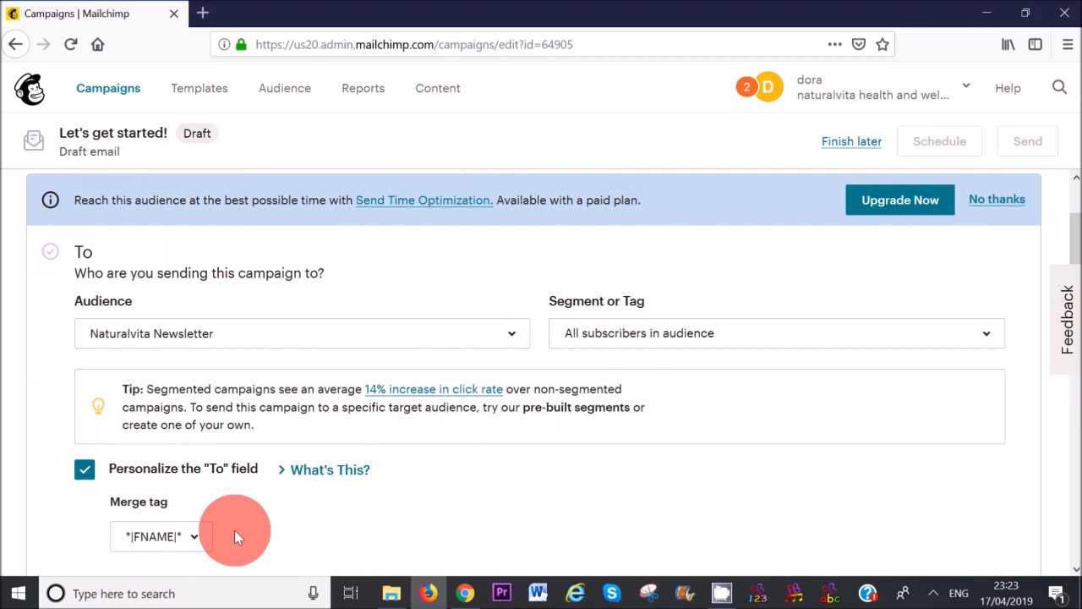
{"action": "left_click_drag", "start_coordinate": [1076, 251], "coordinate": [1070, 306]}
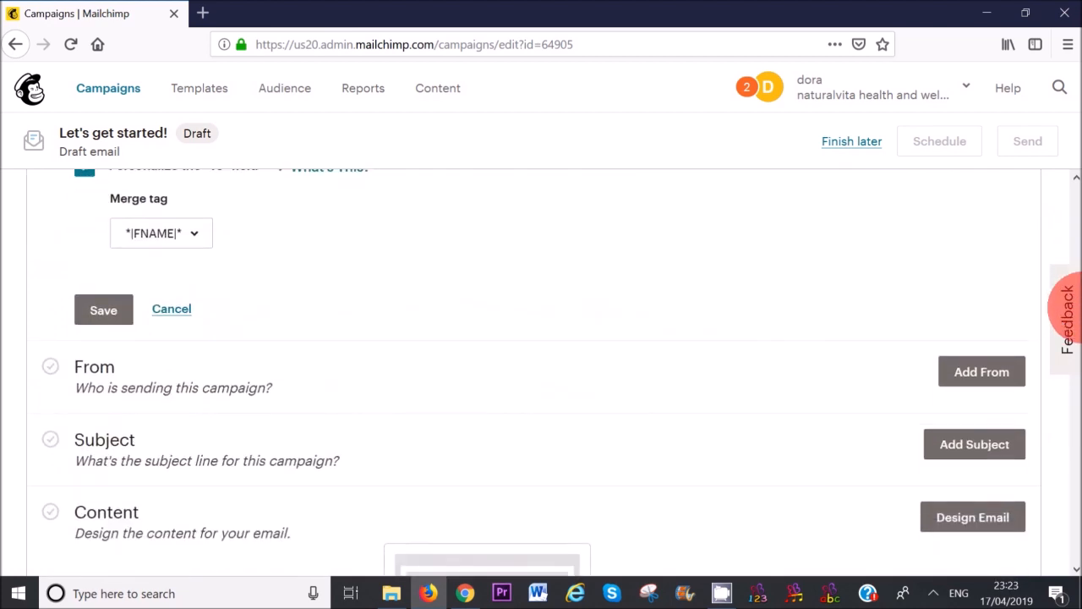
{"action": "left_click", "coordinate": [103, 312]}
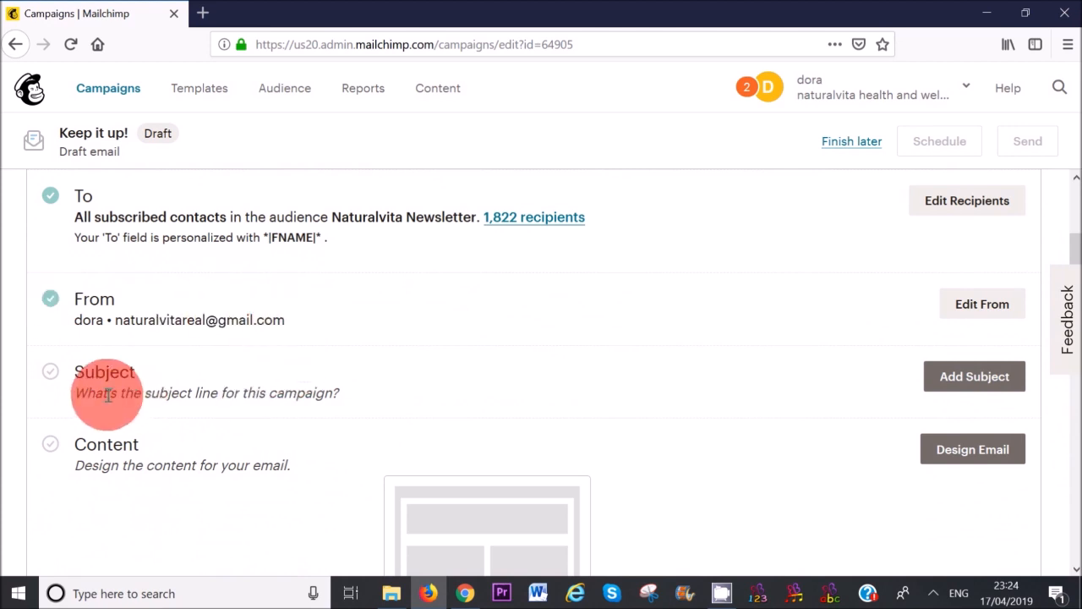
Open the campaign's subject settings and review the fields together with the content, campaign link and social post sections
{"action": "left_click", "coordinate": [972, 377]}
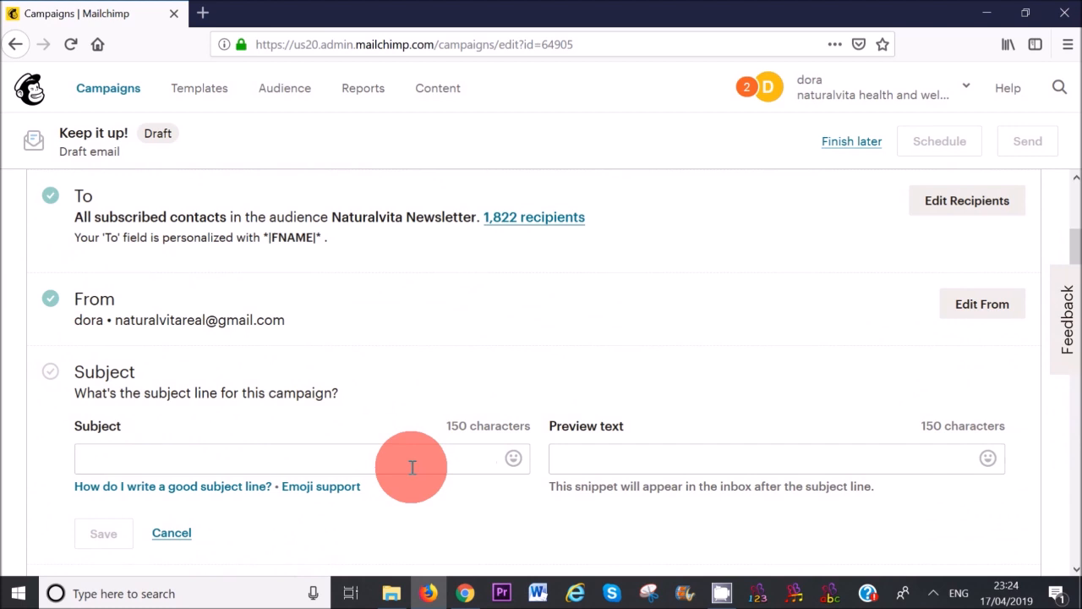
{"action": "scroll", "coordinate": [411, 468], "scroll_direction": "down", "scroll_amount": 3}
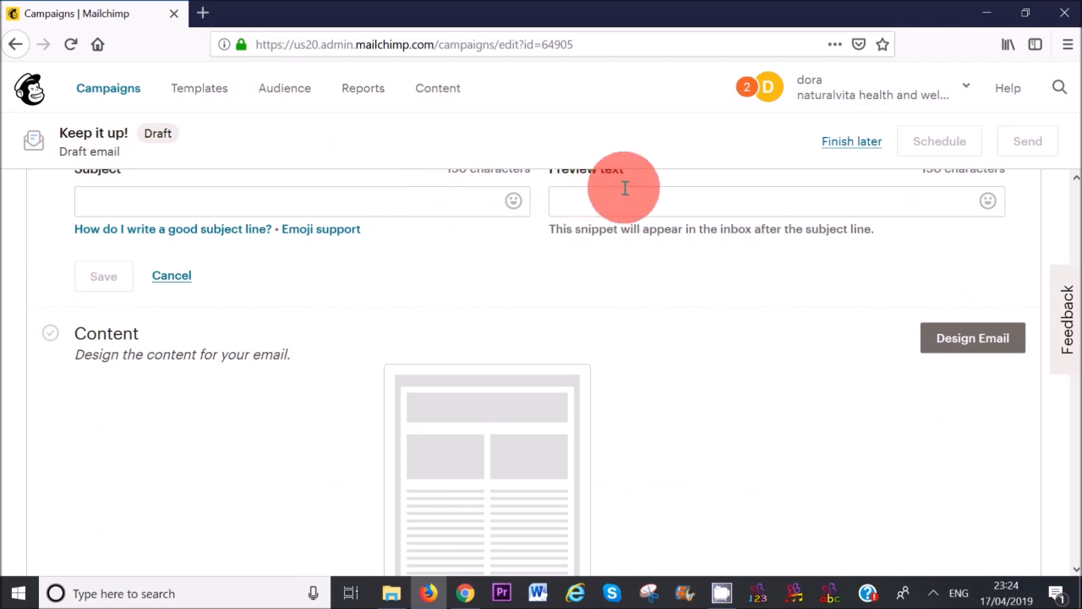
{"action": "left_click", "coordinate": [1079, 402]}
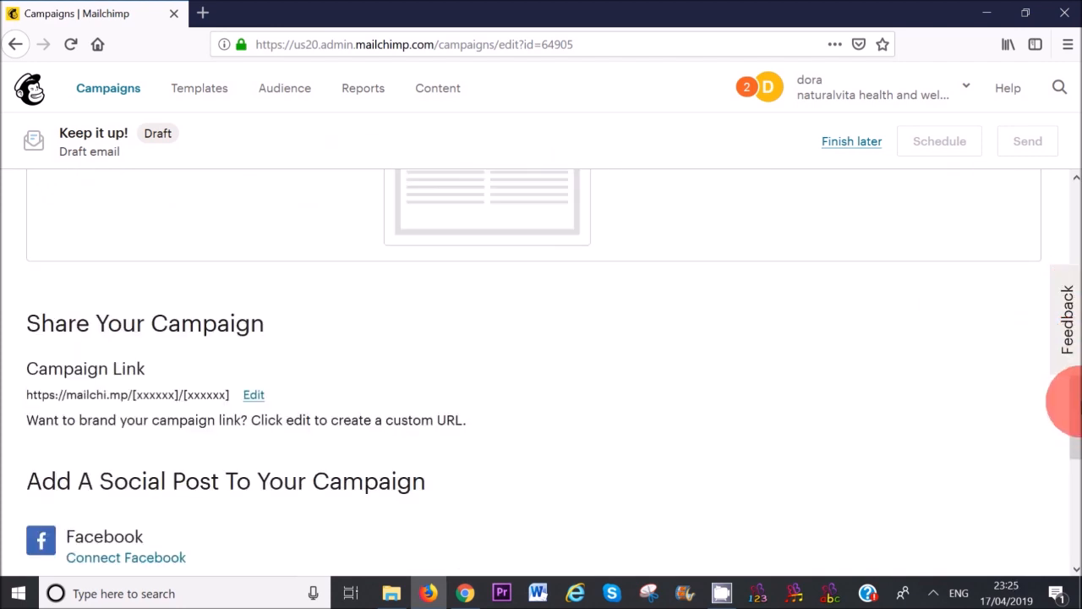
{"action": "left_click_drag", "start_coordinate": [1079, 402], "coordinate": [1062, 306]}
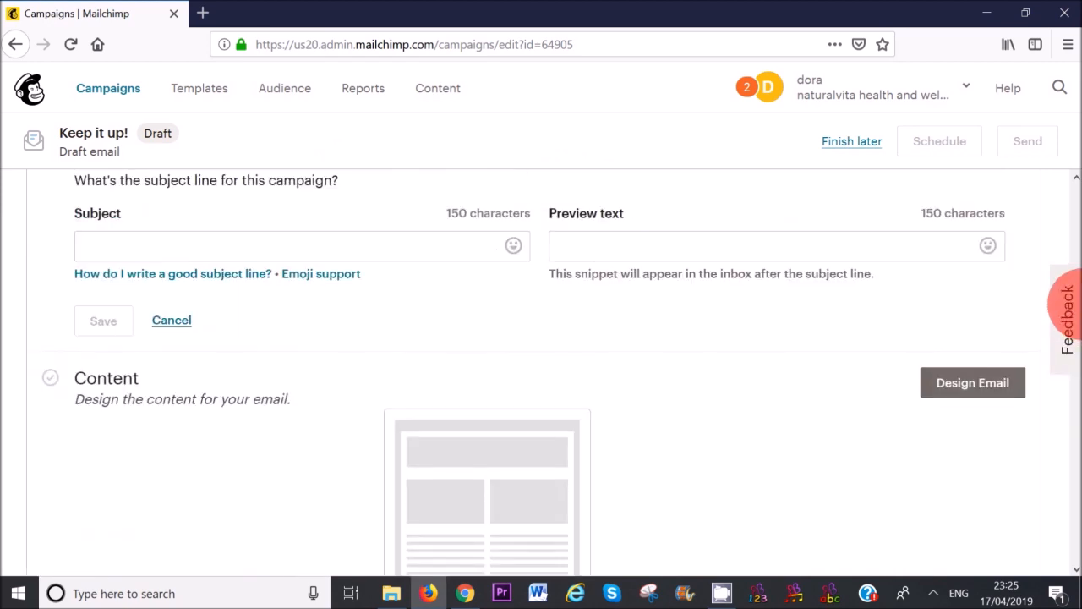
Start designing the email content with the basic "1 Column - Full Width" layout
{"action": "left_click", "coordinate": [970, 392]}
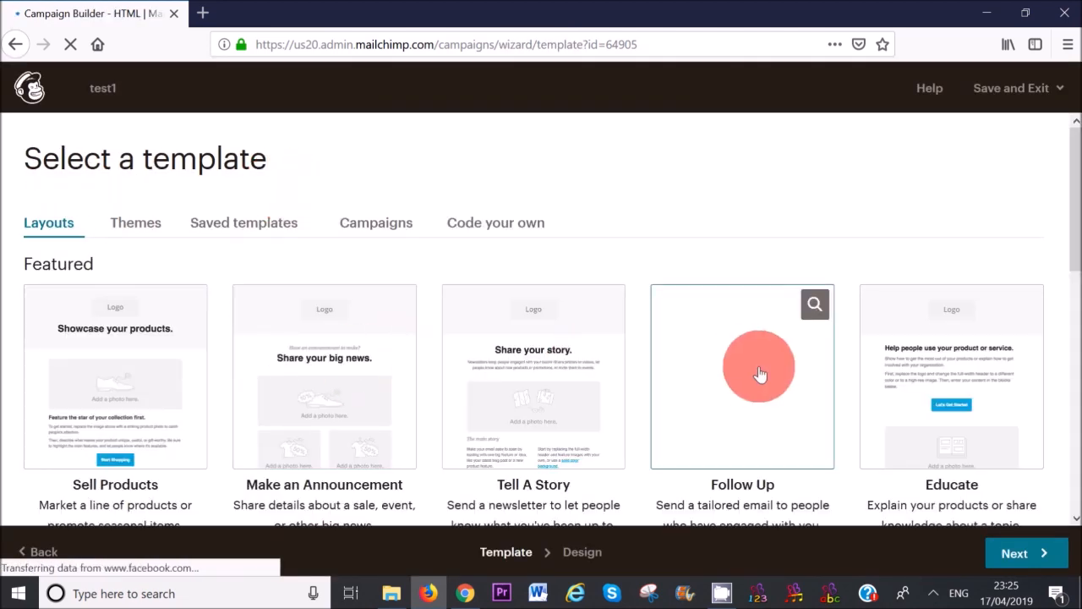
{"action": "left_click_drag", "start_coordinate": [1070, 178], "coordinate": [278, 358]}
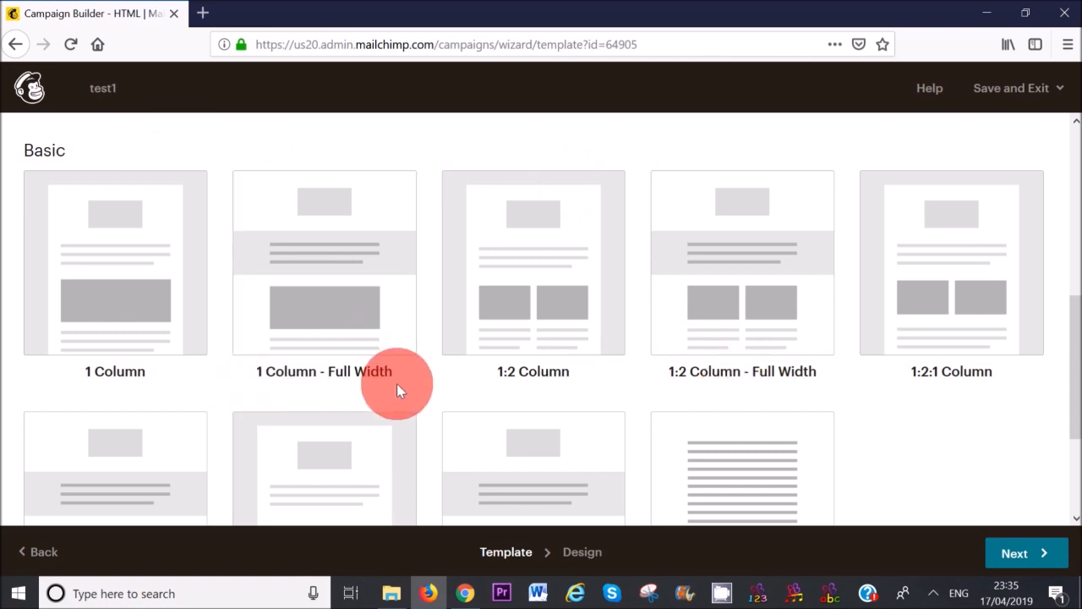
{"action": "left_click", "coordinate": [326, 304]}
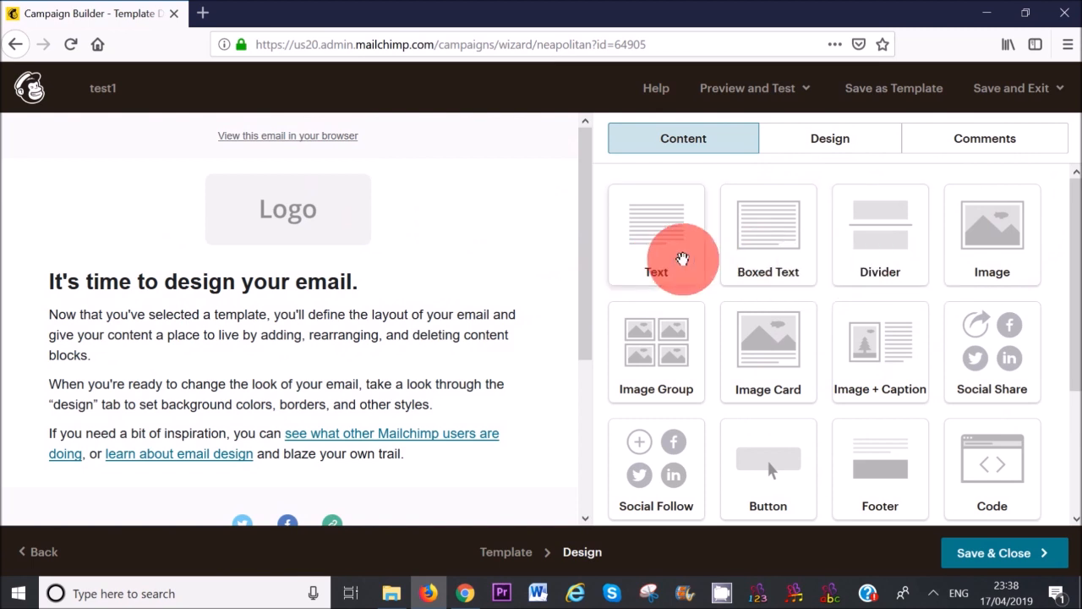
Try placing a Text block in the email and deleting the browser-link block above the logo
{"action": "left_click_drag", "start_coordinate": [681, 261], "coordinate": [560, 338]}
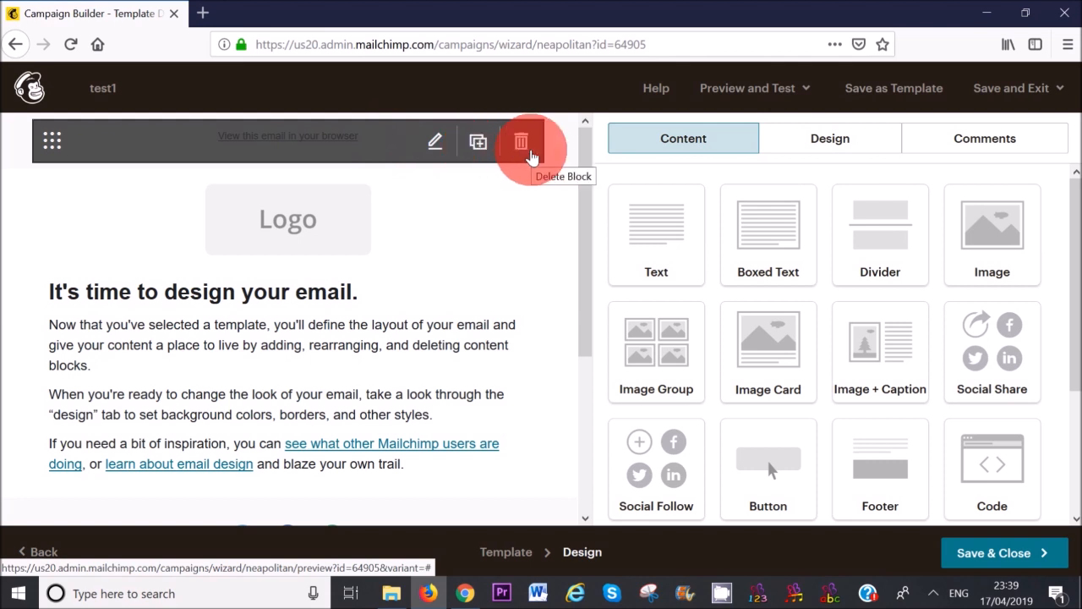
{"action": "left_click", "coordinate": [530, 154]}
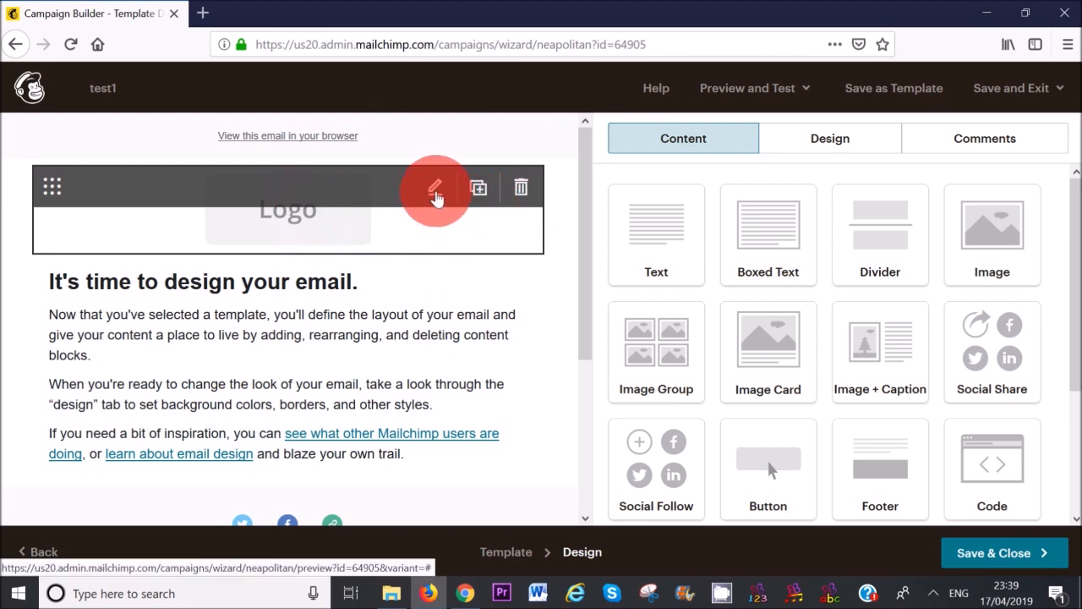
Replace the logo placeholder with the six-photo healthy recipes collage already stored in My Files
{"action": "left_click", "coordinate": [436, 186]}
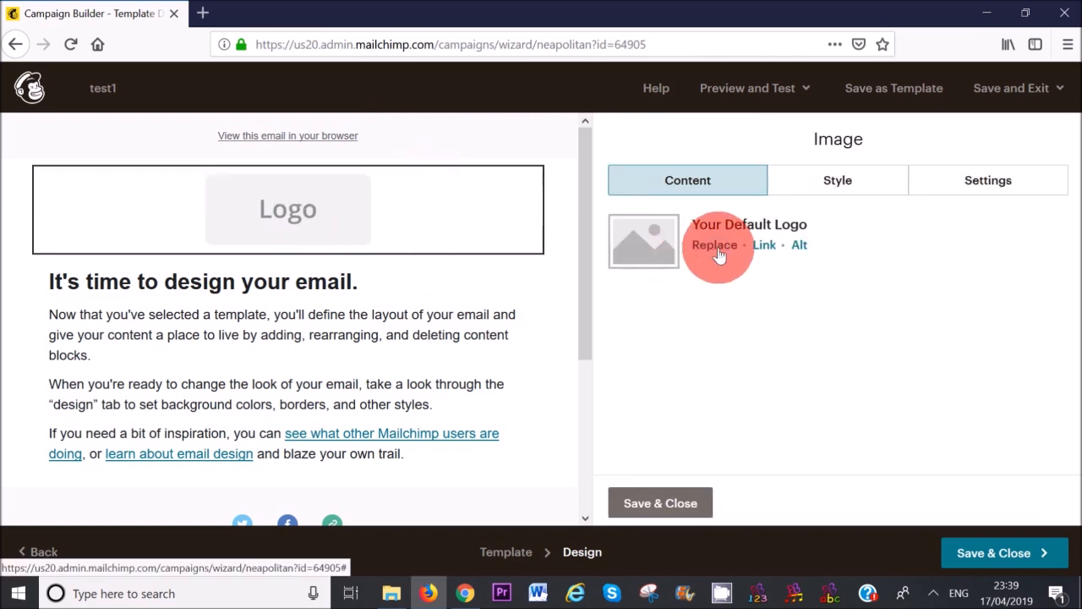
{"action": "left_click", "coordinate": [716, 247]}
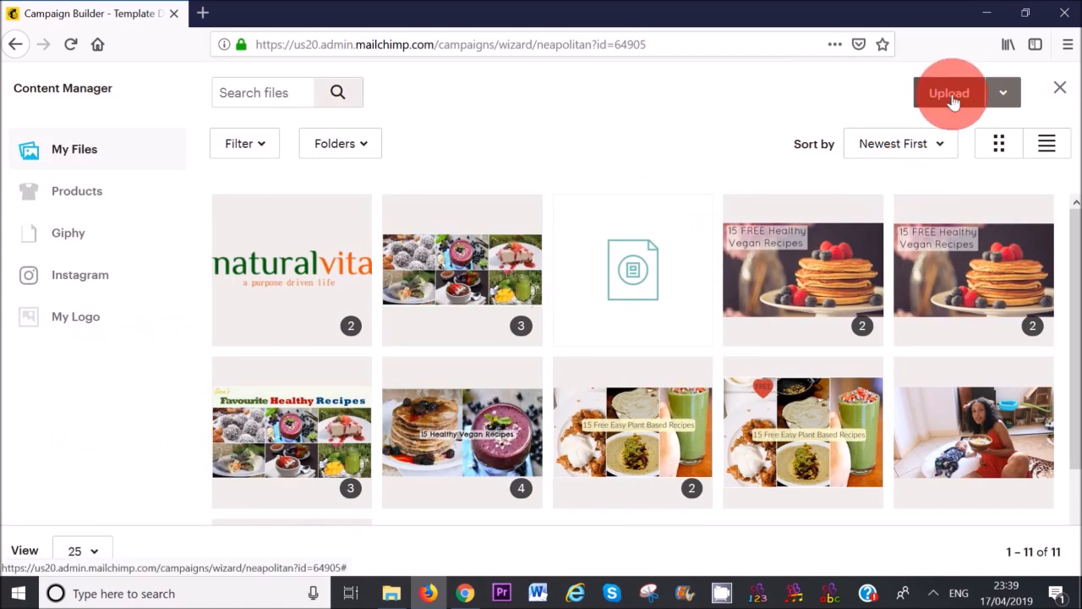
{"action": "left_click", "coordinate": [951, 95]}
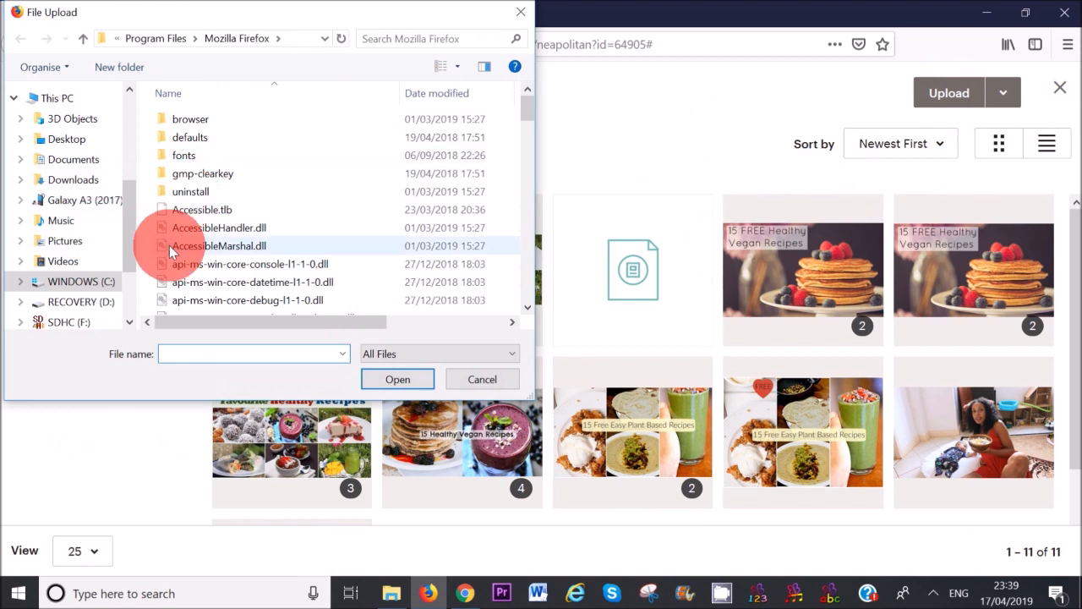
{"action": "left_click", "coordinate": [483, 382]}
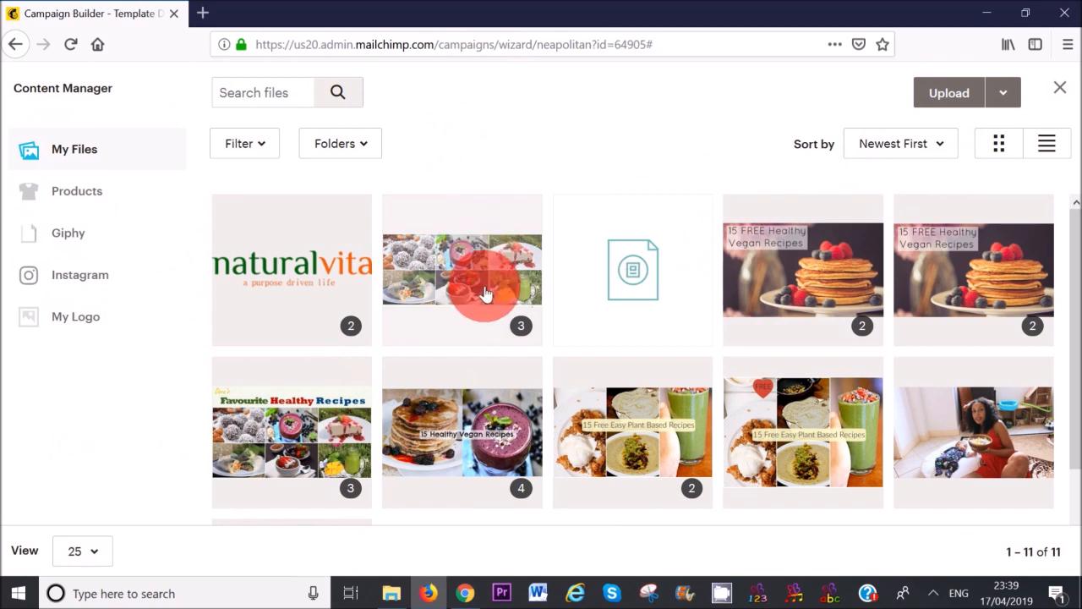
{"action": "left_click", "coordinate": [486, 293]}
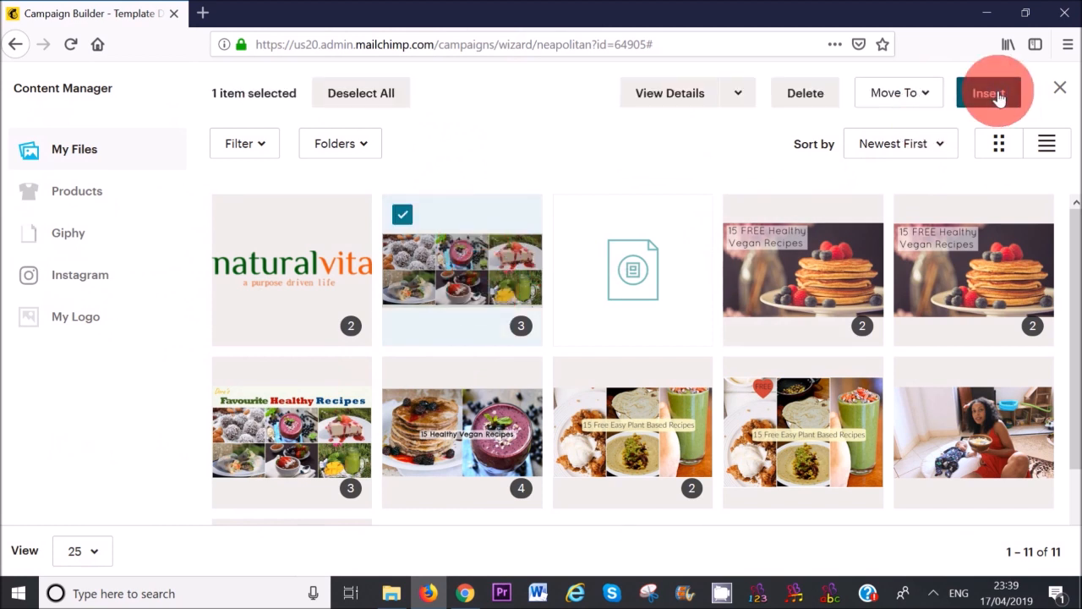
{"action": "left_click", "coordinate": [991, 93]}
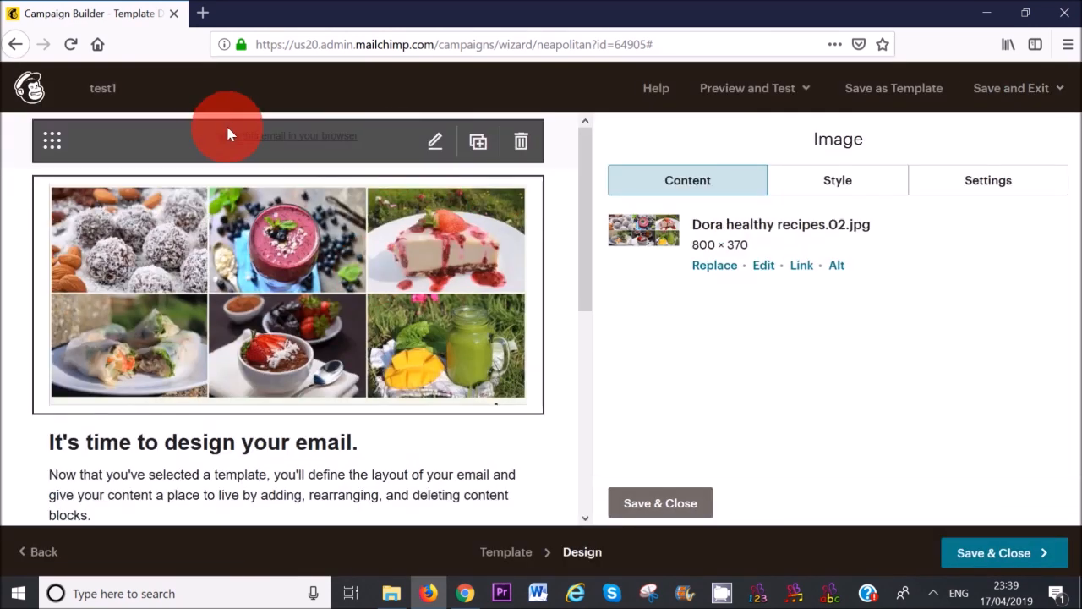
Delete the "View this email in your browser" block above the recipe image
{"action": "left_click", "coordinate": [522, 146]}
{"action": "left_click", "coordinate": [345, 393]}
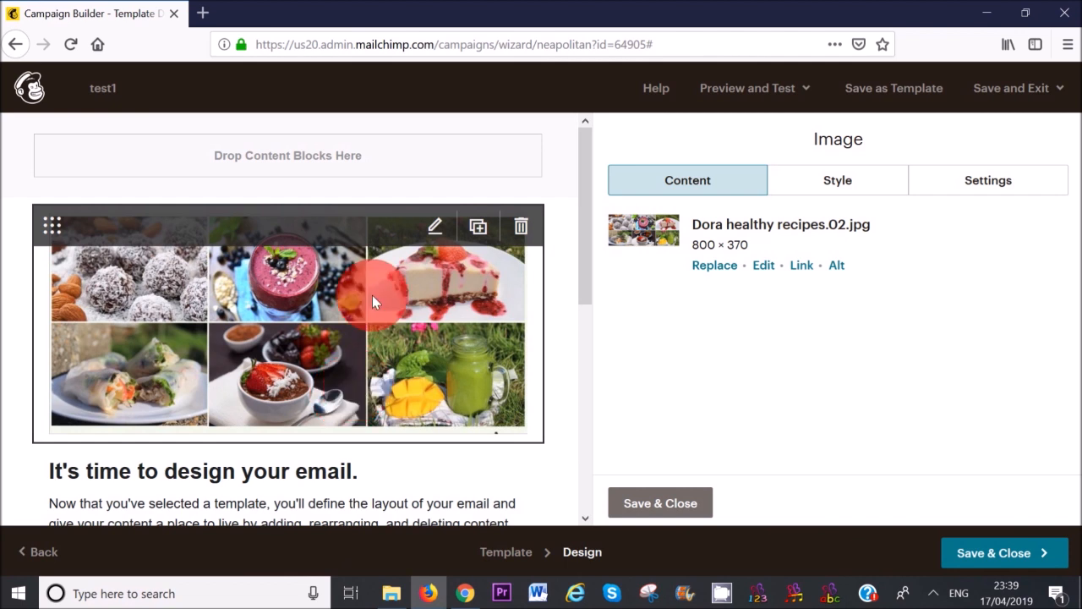
{"action": "left_click", "coordinate": [167, 155]}
Open the body text block for editing, select the paragraphs below its heading, and save and close the block
{"action": "left_click_drag", "start_coordinate": [587, 164], "coordinate": [587, 297]}
{"action": "left_click", "coordinate": [362, 269]}
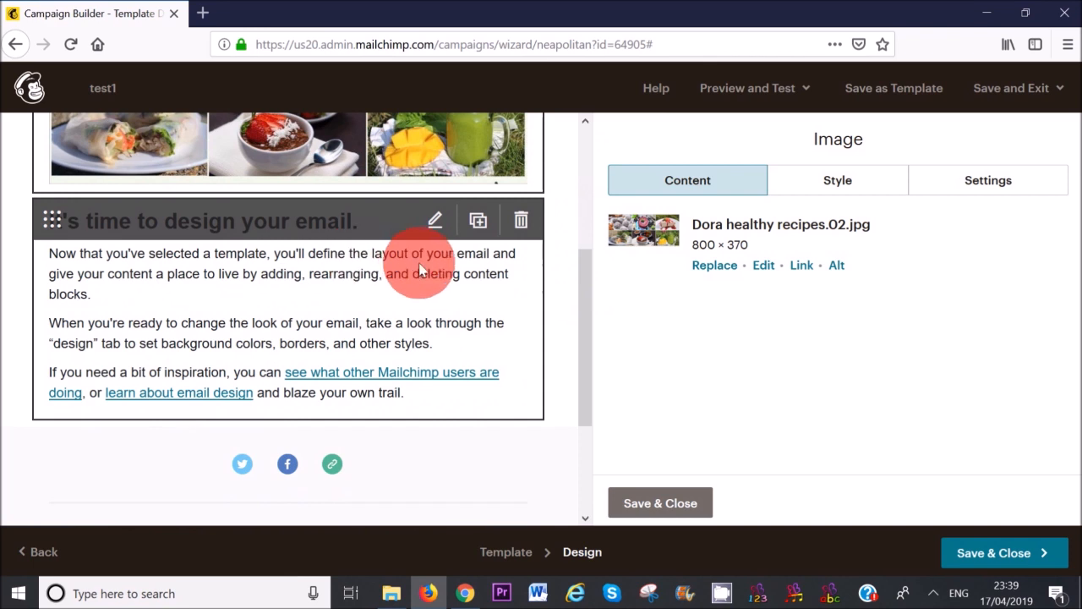
{"action": "left_click", "coordinate": [435, 224]}
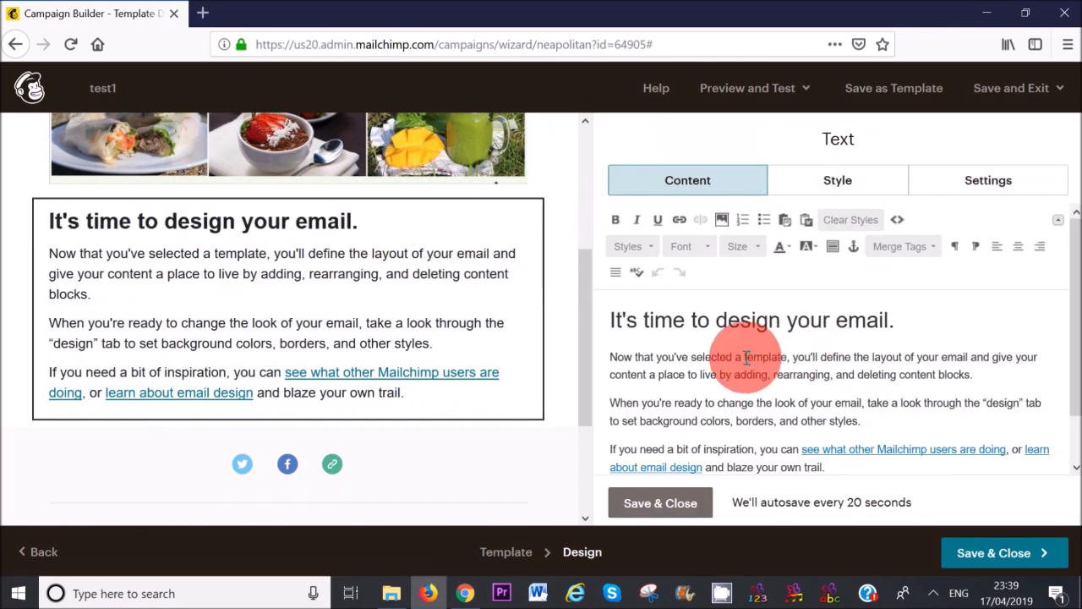
{"action": "left_click_drag", "start_coordinate": [922, 327], "coordinate": [882, 461]}
{"action": "left_click", "coordinate": [611, 356]}
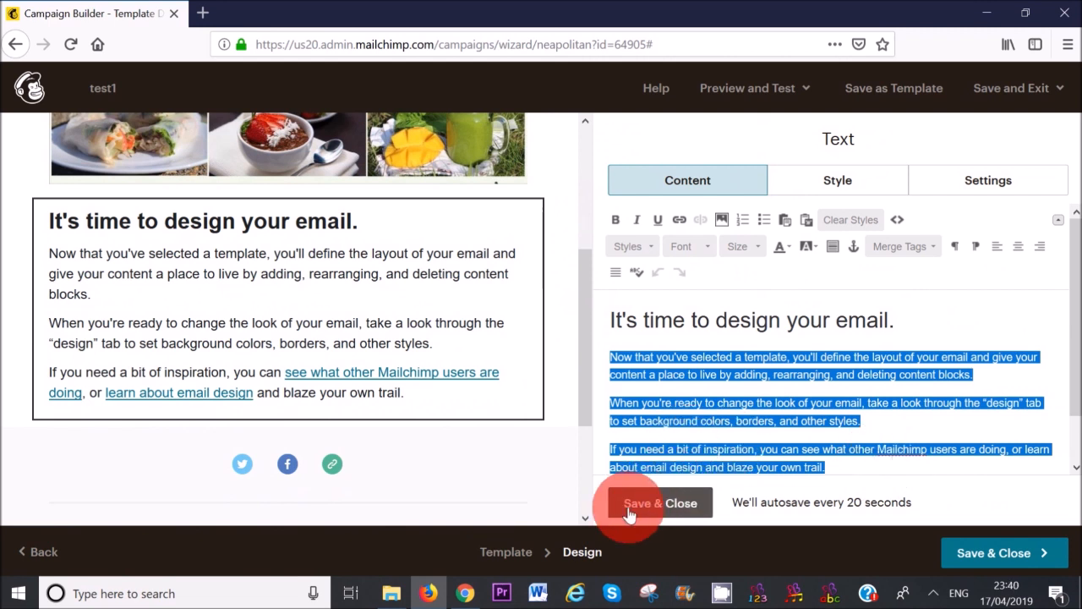
{"action": "left_click", "coordinate": [570, 431]}
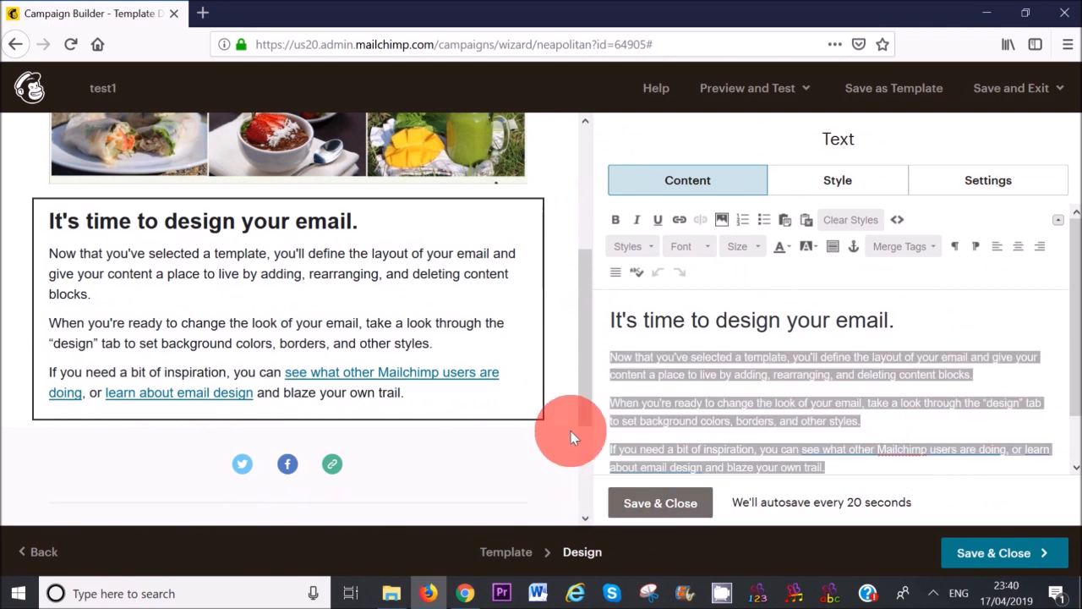
{"action": "left_click", "coordinate": [657, 503]}
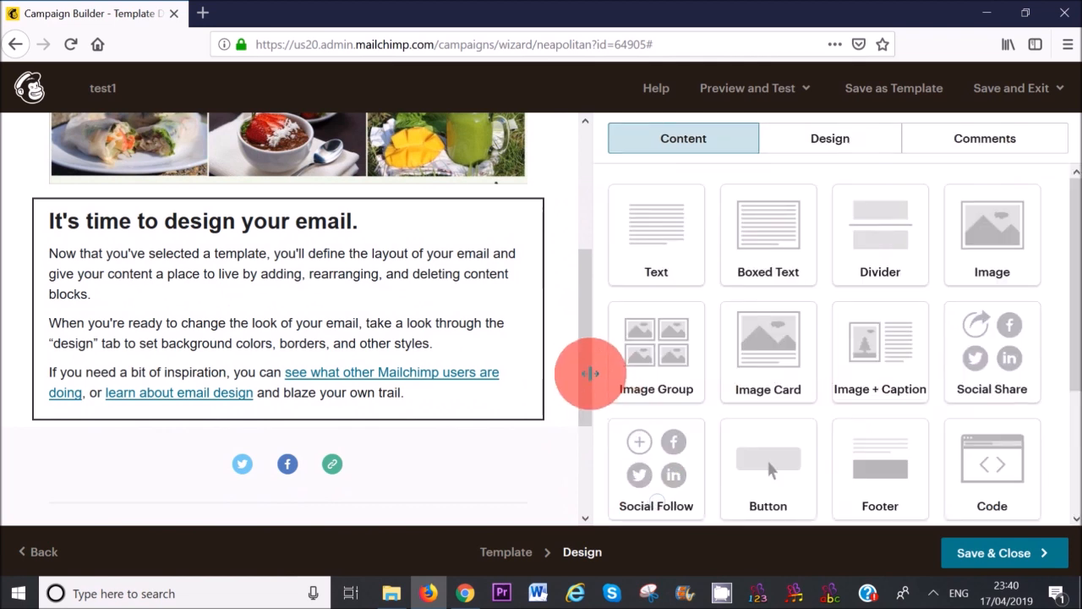
Add an email icon to the Social Follow block, set its layout to large icons in a horizontal row, and save the block
{"action": "scroll", "coordinate": [443, 394], "scroll_direction": "down", "scroll_amount": 3}
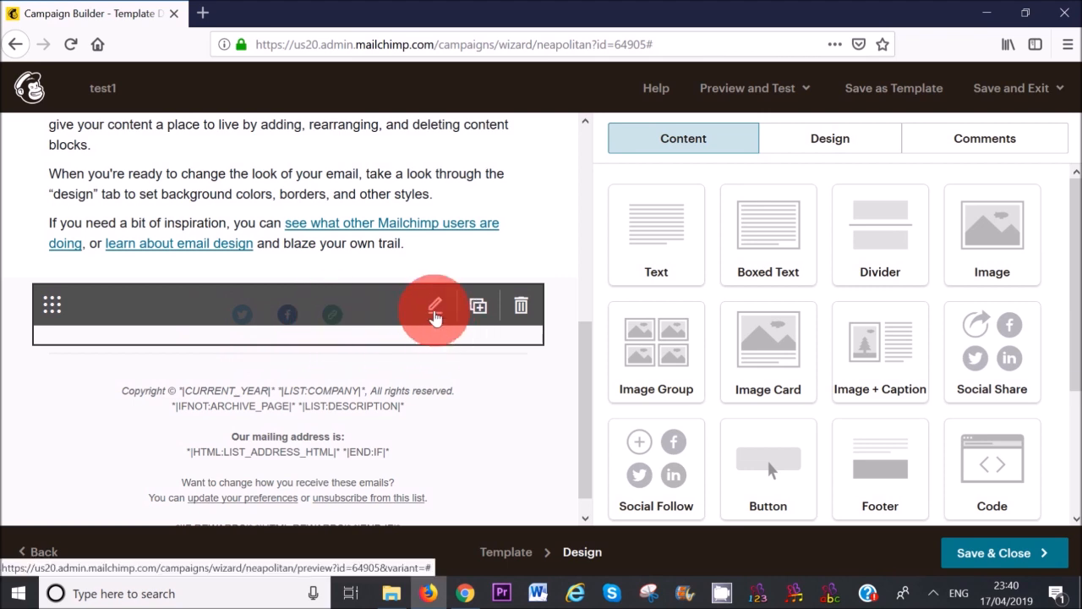
{"action": "left_click", "coordinate": [436, 308]}
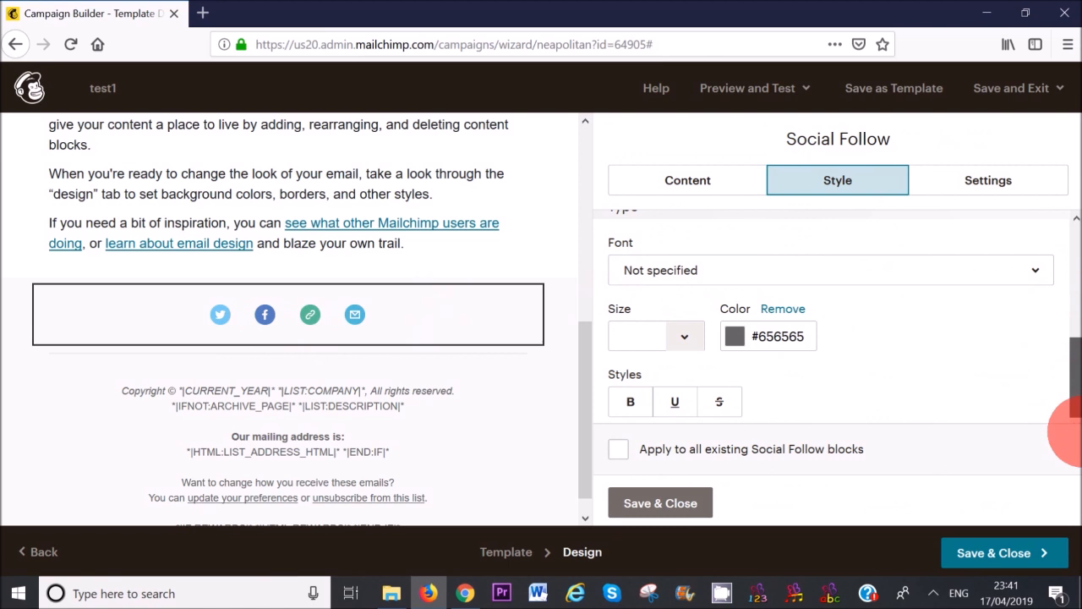
{"action": "left_click", "coordinate": [999, 176]}
{"action": "left_click_drag", "start_coordinate": [1067, 294], "coordinate": [1066, 398]}
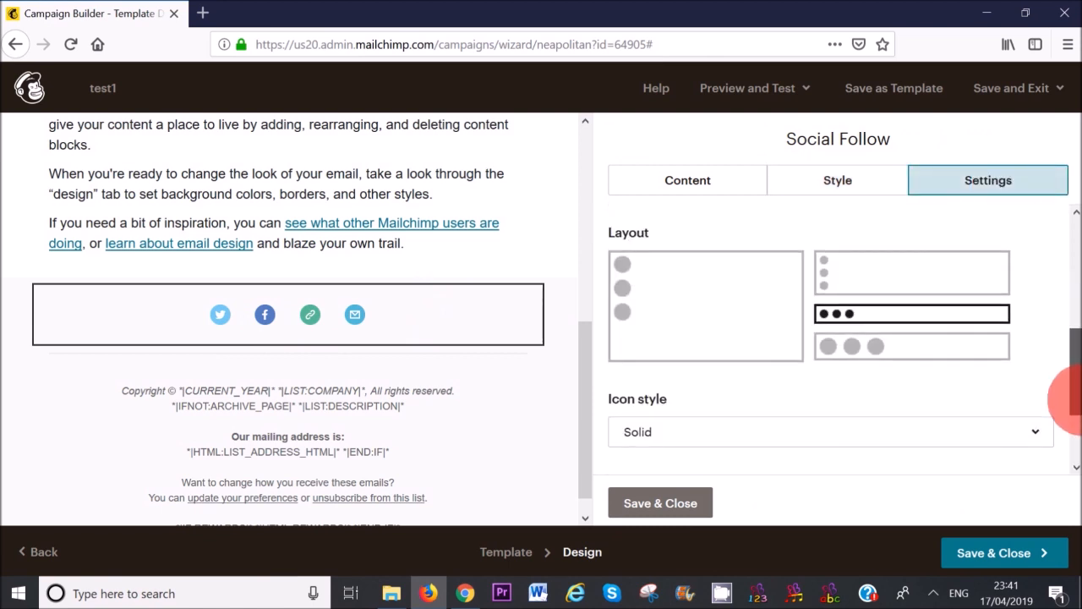
{"action": "left_click", "coordinate": [895, 346]}
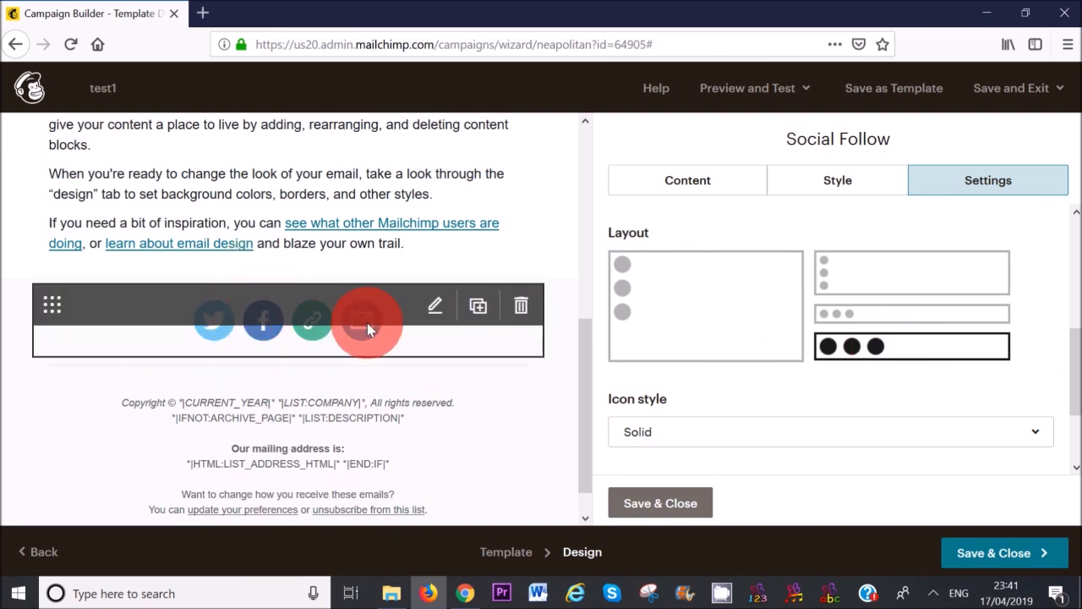
{"action": "left_click", "coordinate": [656, 501]}
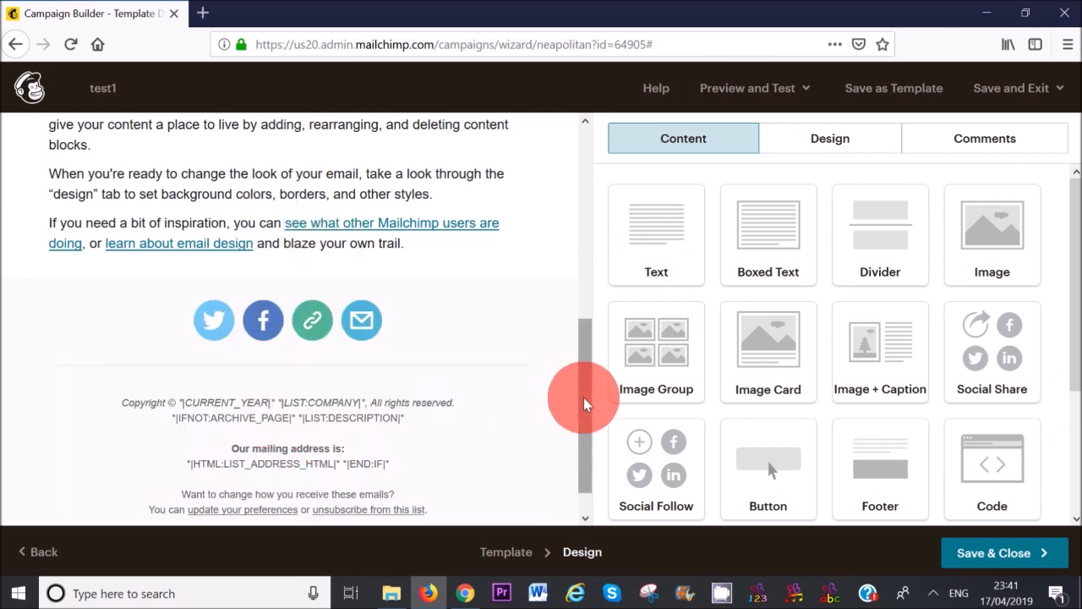
Save and close the test1 email design, and review the campaign's setup checklist
{"action": "scroll", "coordinate": [580, 398], "scroll_direction": "down", "scroll_amount": 1}
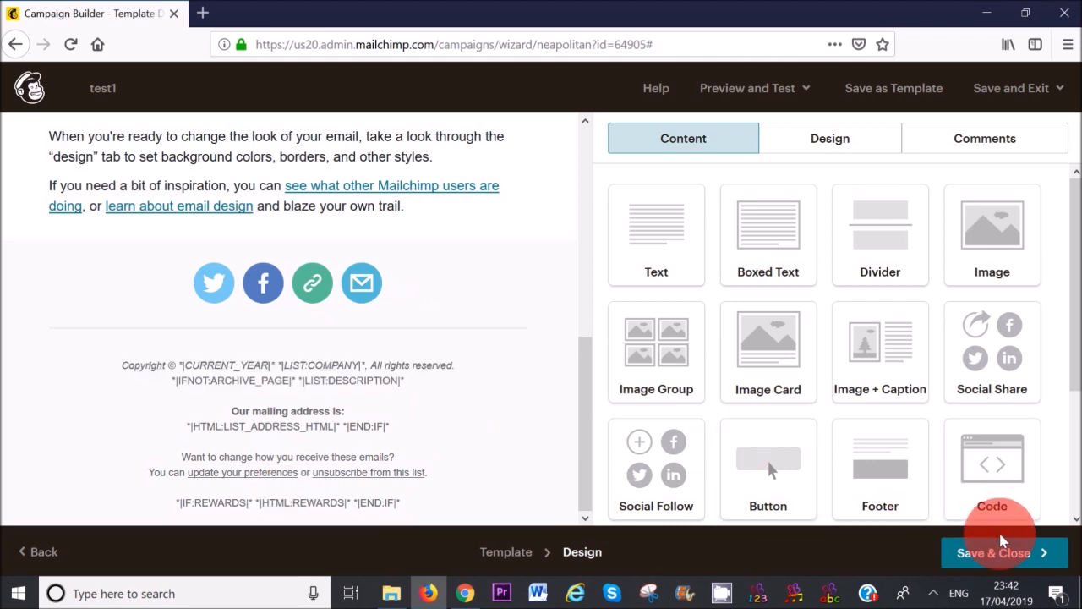
{"action": "left_click", "coordinate": [1006, 558]}
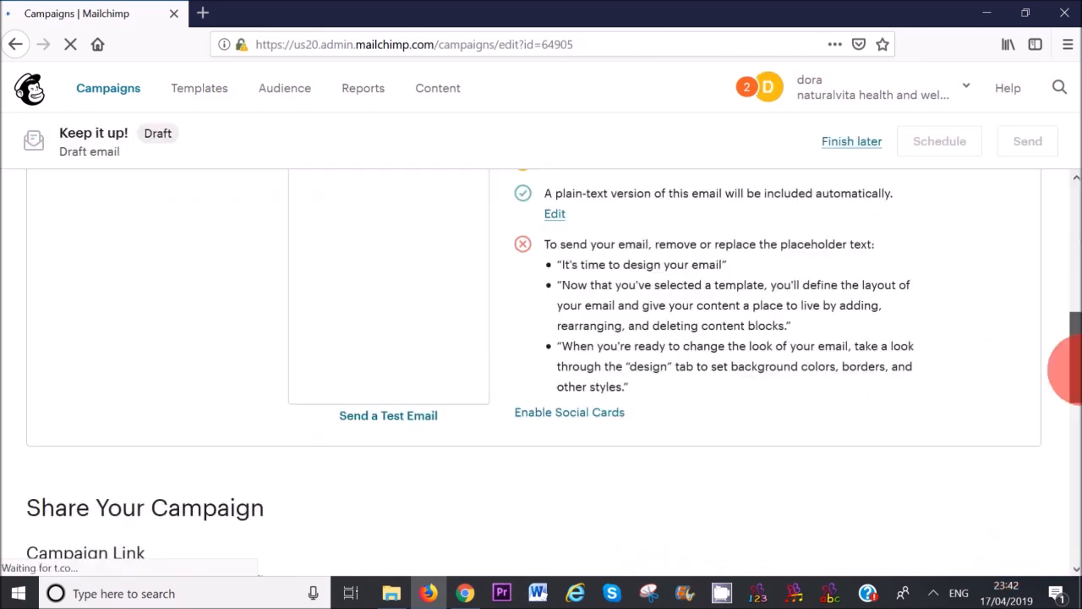
{"action": "left_click_drag", "start_coordinate": [1075, 372], "coordinate": [1011, 125]}
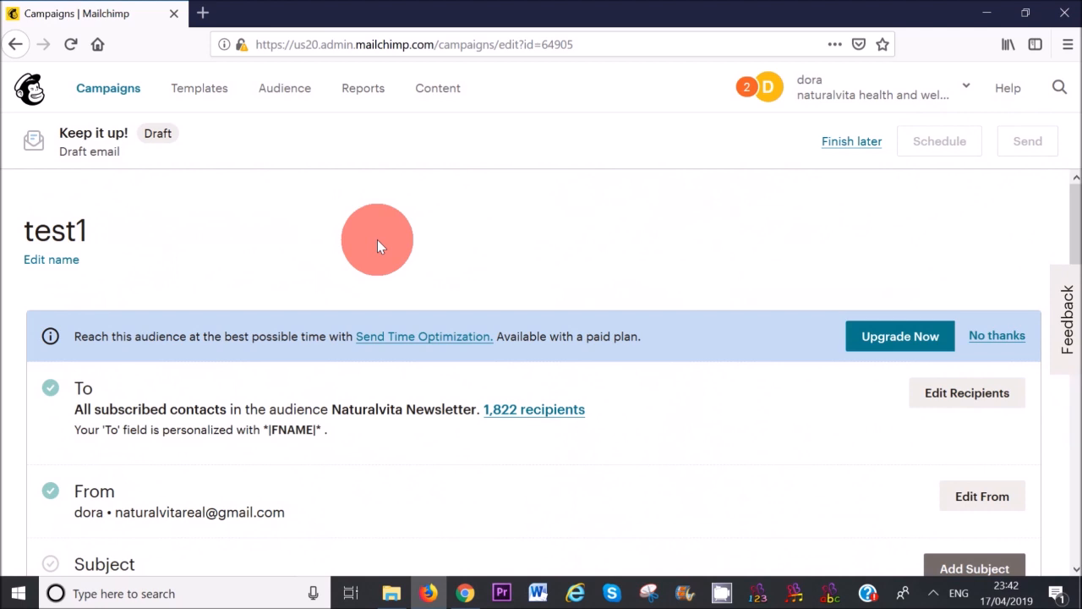
Go to the list of campaigns and find the "15 HEALTHY RECIPES for 2019" draft
{"action": "left_click", "coordinate": [105, 96]}
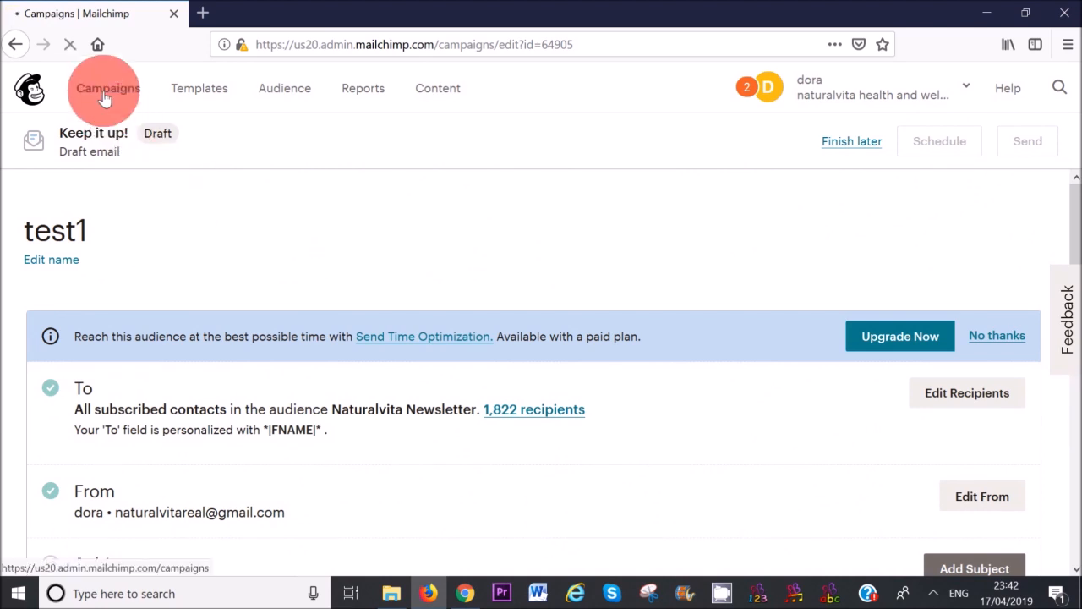
{"action": "left_click_drag", "start_coordinate": [1077, 199], "coordinate": [1081, 320]}
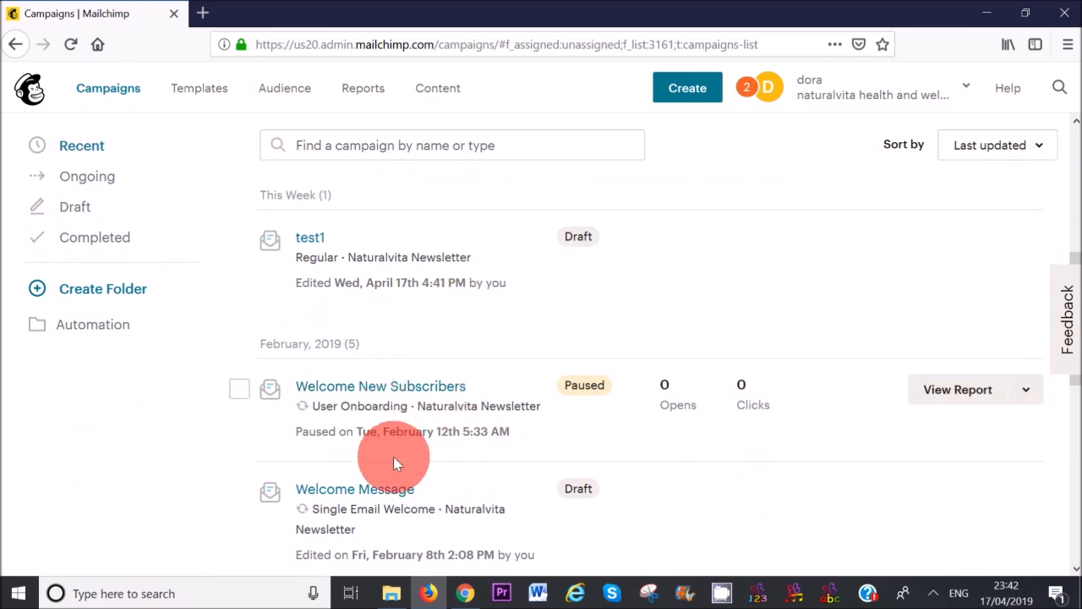
{"action": "scroll", "coordinate": [976, 309], "scroll_direction": "down", "scroll_amount": 2}
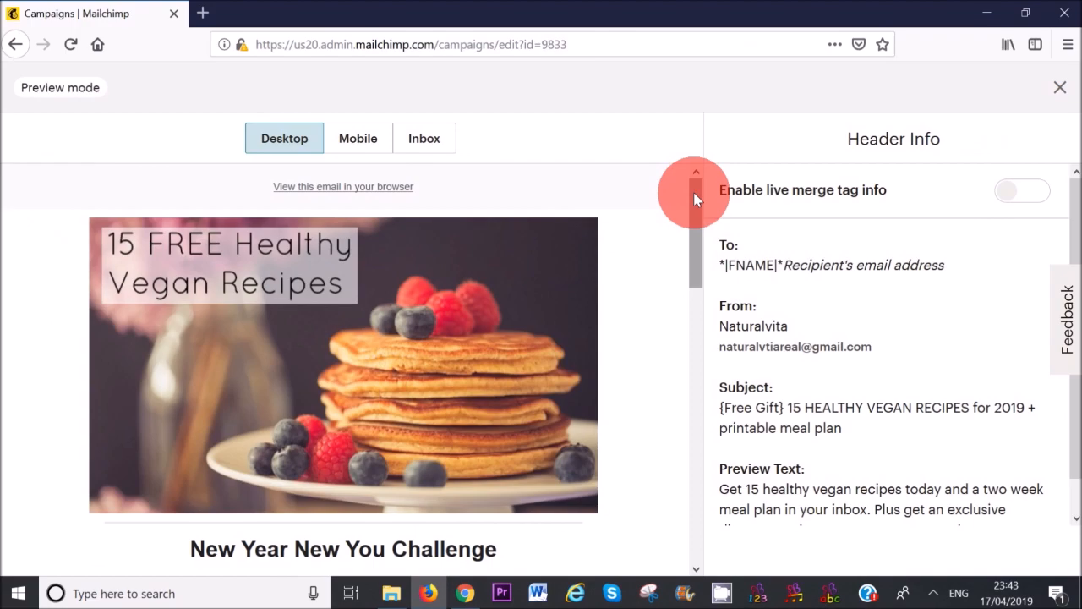
Examine the desktop preview of the "15 HEALTHY RECIPES for 2019" email from header image to footer, and close the preview
{"action": "left_click_drag", "start_coordinate": [693, 193], "coordinate": [694, 209]}
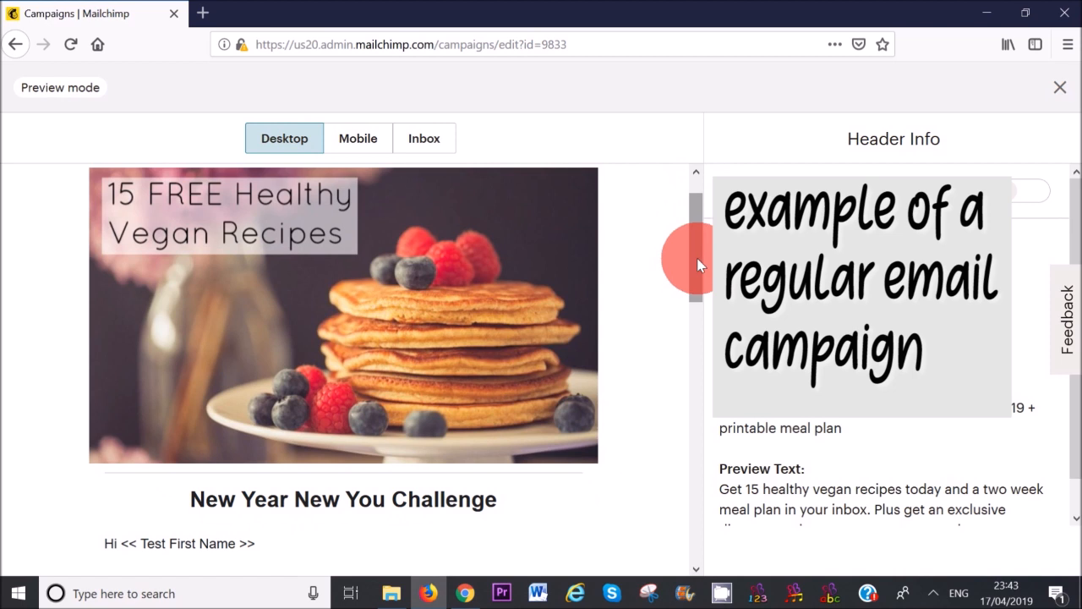
{"action": "scroll", "coordinate": [700, 256], "scroll_direction": "down", "scroll_amount": 5}
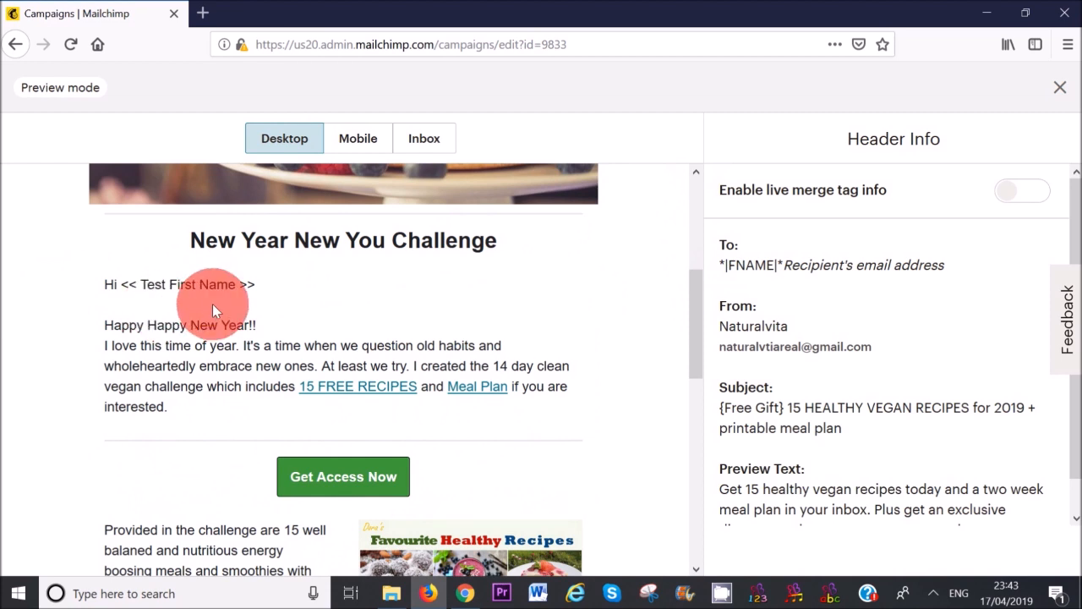
{"action": "left_click_drag", "start_coordinate": [693, 333], "coordinate": [706, 389]}
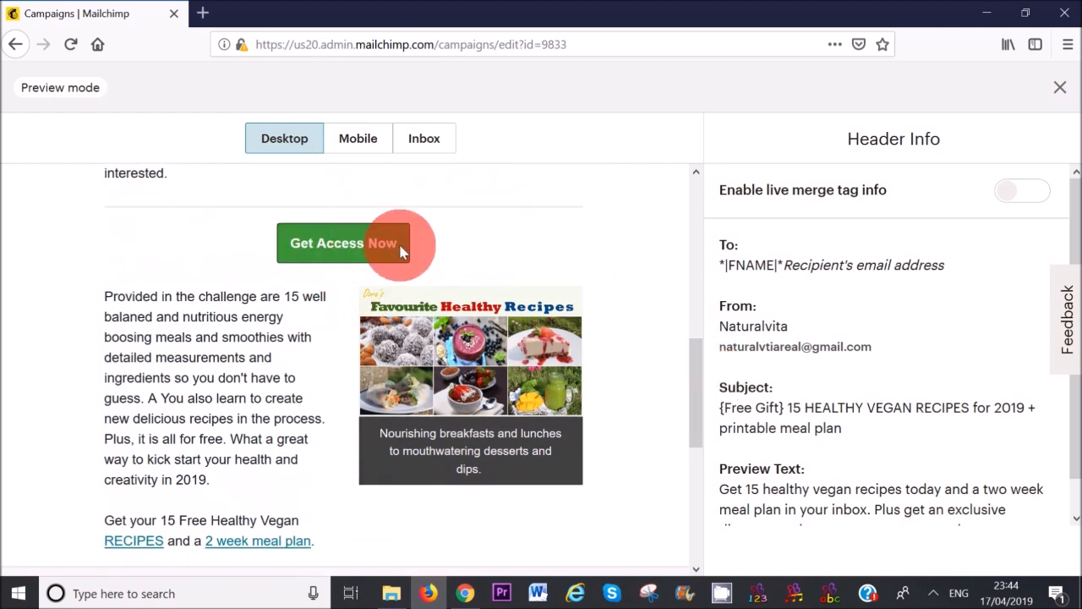
{"action": "scroll", "coordinate": [355, 254], "scroll_direction": "down", "scroll_amount": 2}
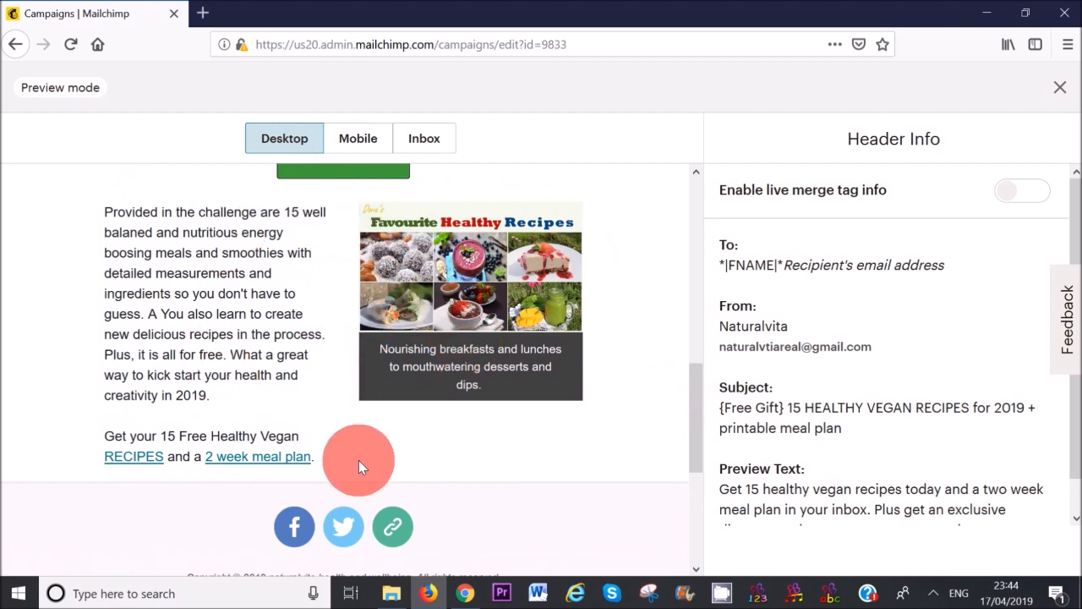
{"action": "left_click_drag", "start_coordinate": [699, 432], "coordinate": [681, 478]}
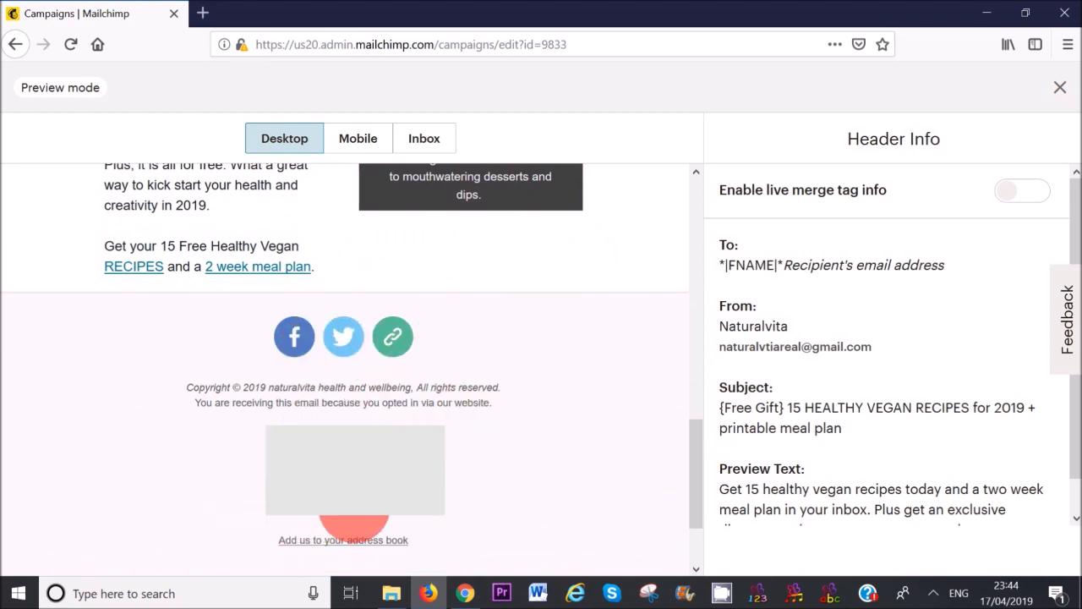
{"action": "left_click_drag", "start_coordinate": [692, 464], "coordinate": [698, 508]}
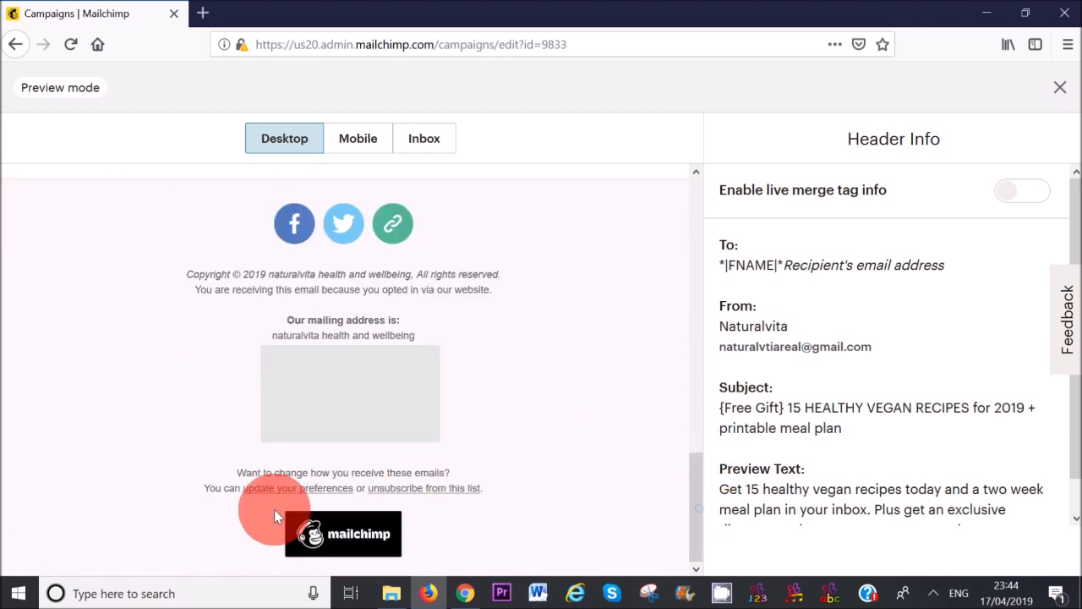
{"action": "left_click_drag", "start_coordinate": [690, 535], "coordinate": [694, 206]}
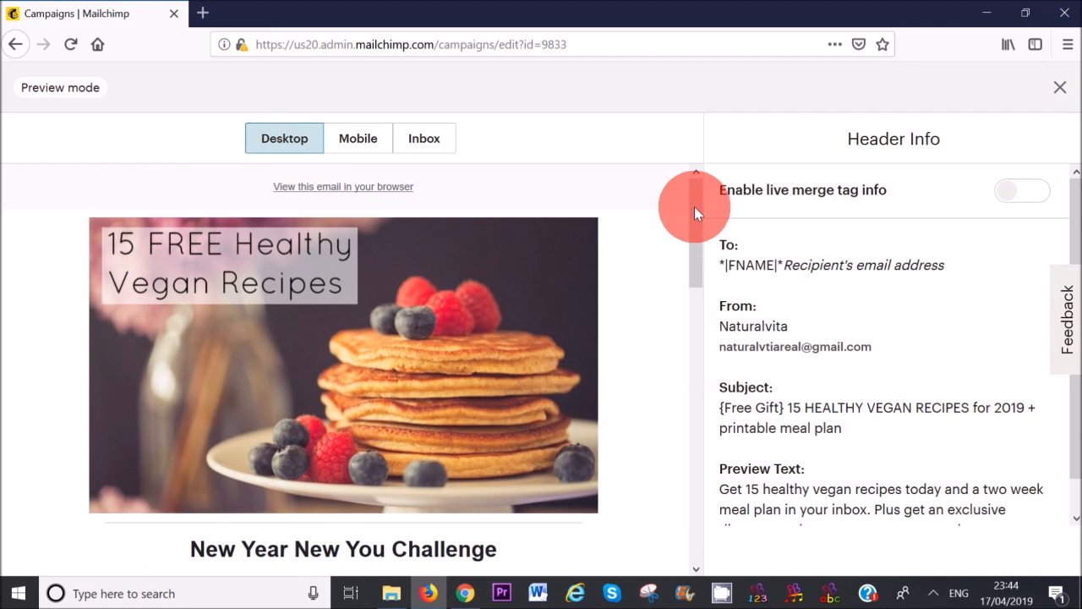
{"action": "left_click", "coordinate": [1061, 87]}
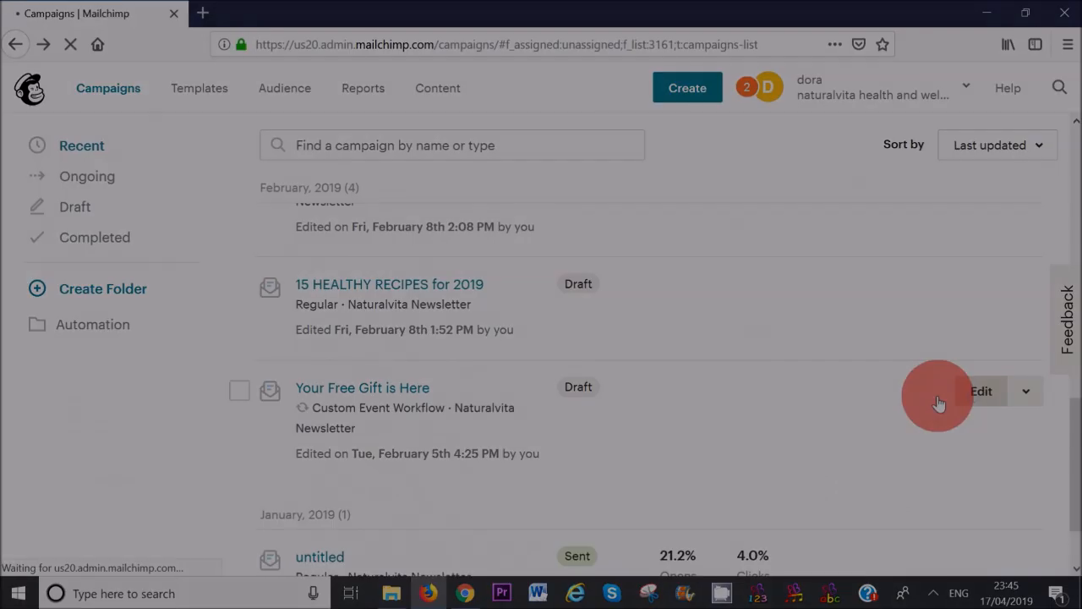
Open the "Your Free Gift is Here" automation draft and examine its email in the desktop preview
{"action": "left_click", "coordinate": [938, 396]}
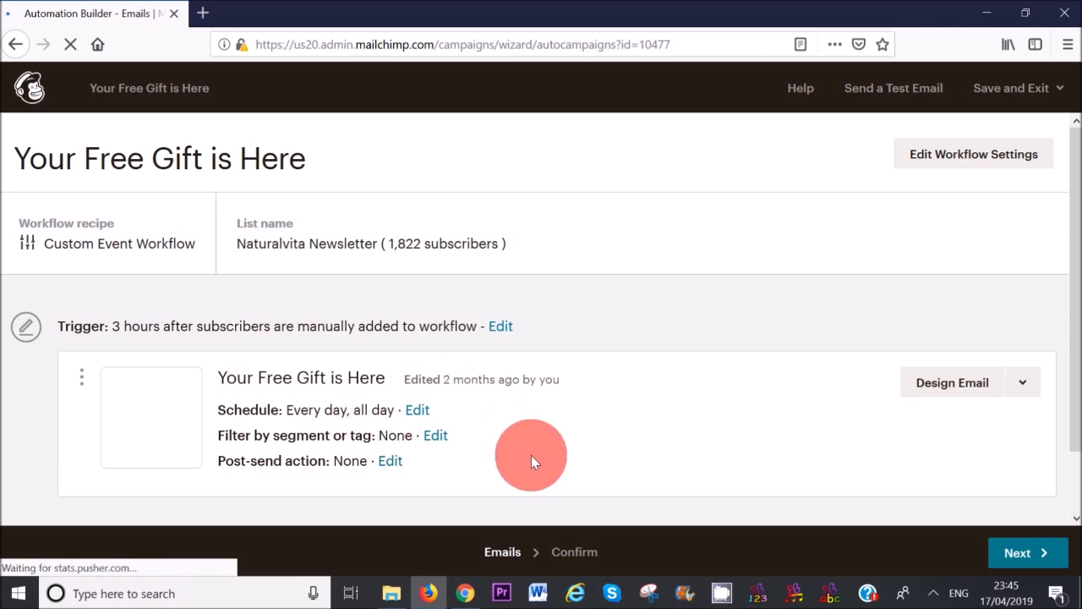
{"action": "left_click_drag", "start_coordinate": [1072, 254], "coordinate": [1072, 337]}
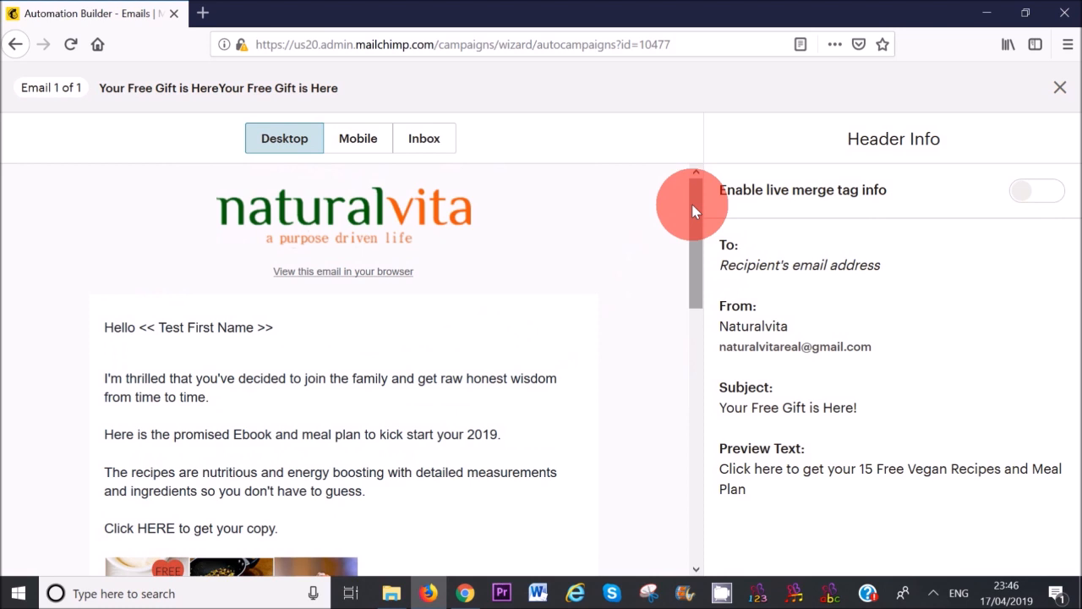
{"action": "left_click_drag", "start_coordinate": [692, 211], "coordinate": [692, 233]}
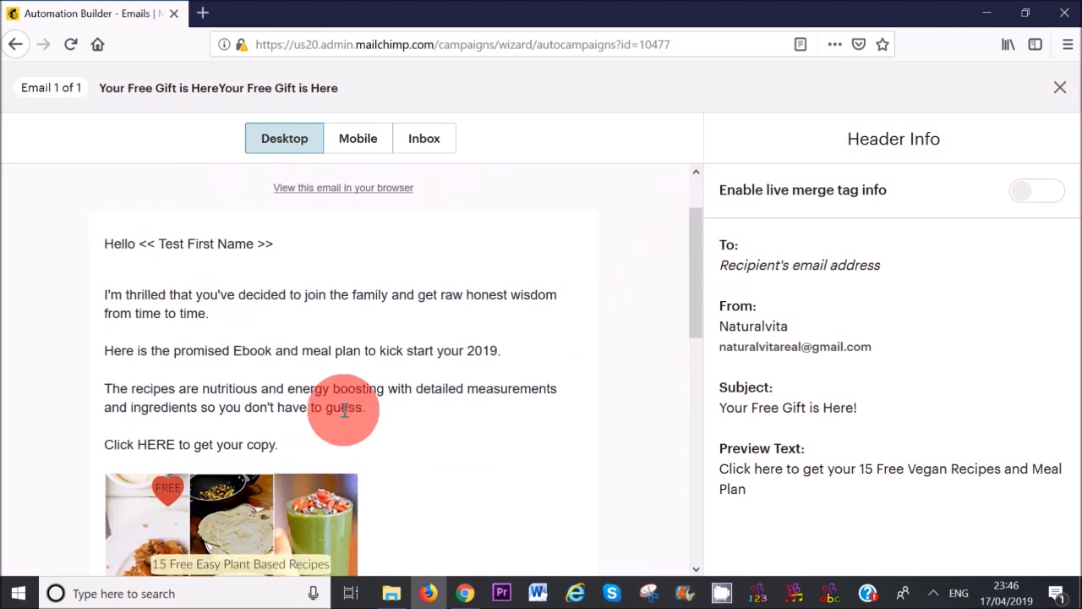
{"action": "left_click_drag", "start_coordinate": [694, 299], "coordinate": [708, 394]}
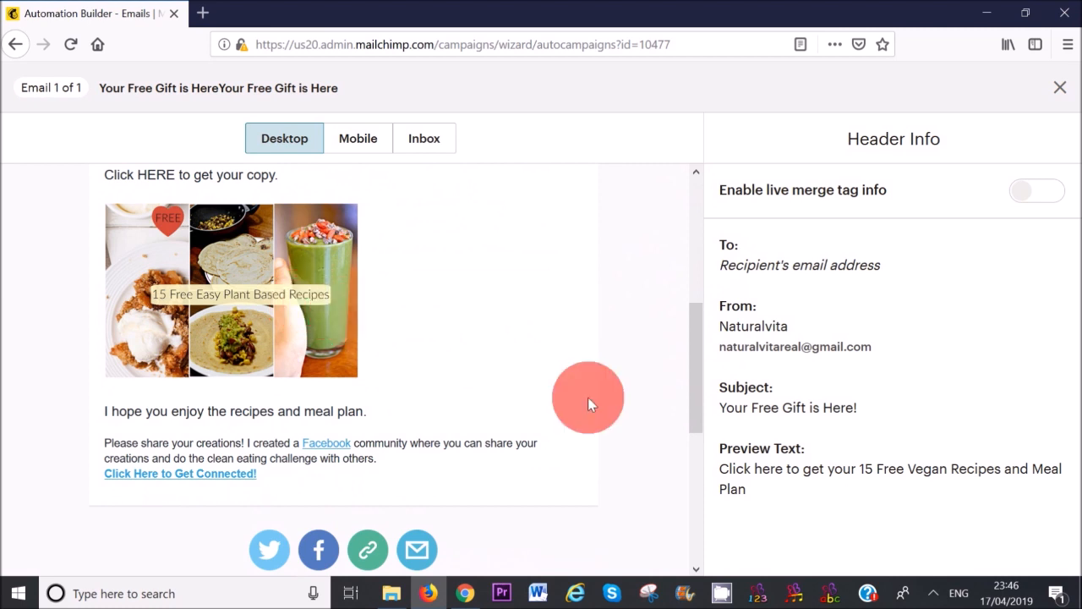
{"action": "left_click_drag", "start_coordinate": [697, 372], "coordinate": [707, 324]}
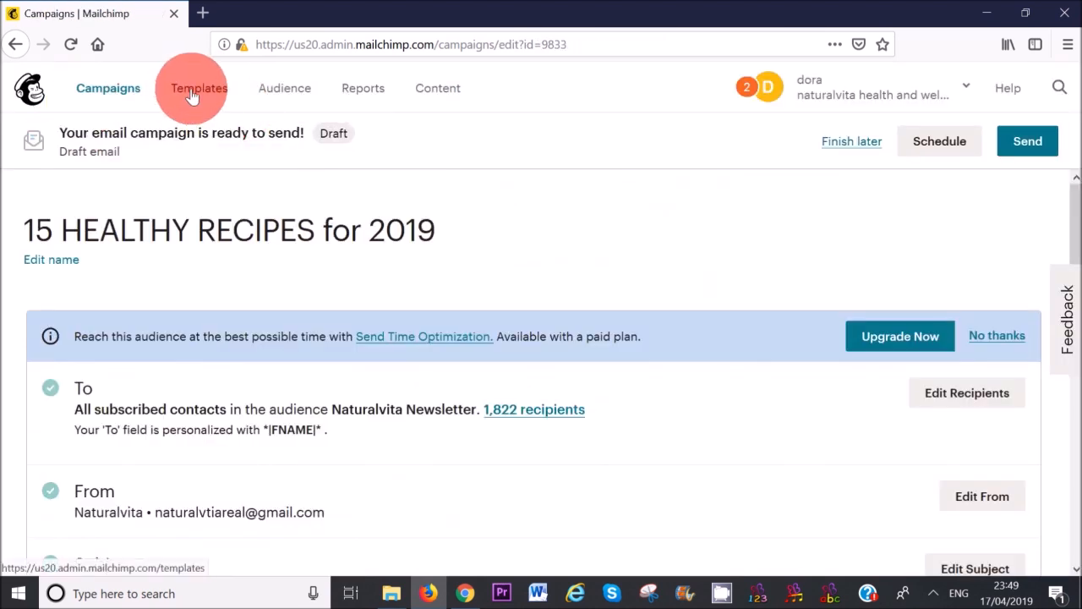
Open the saved templates list and look through the available email templates
{"action": "left_click", "coordinate": [202, 94]}
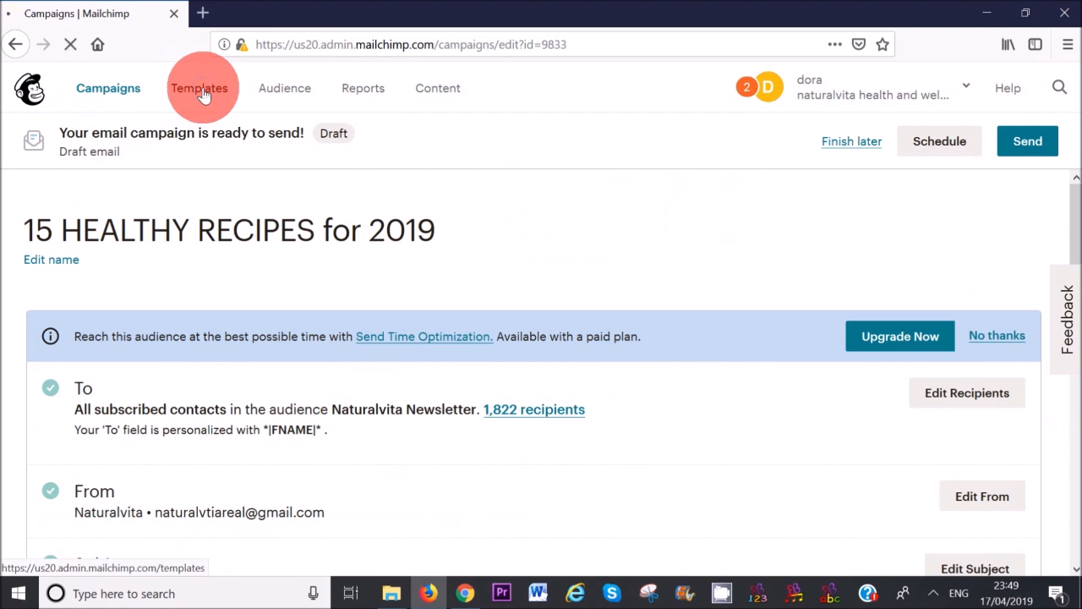
{"action": "scroll", "coordinate": [389, 352], "scroll_direction": "down", "scroll_amount": 3}
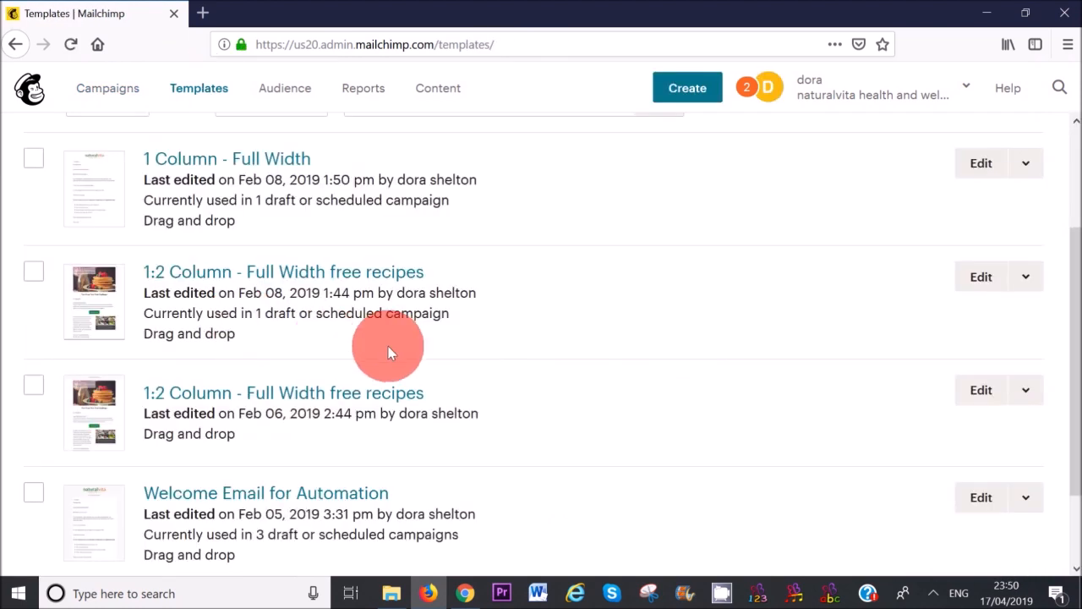